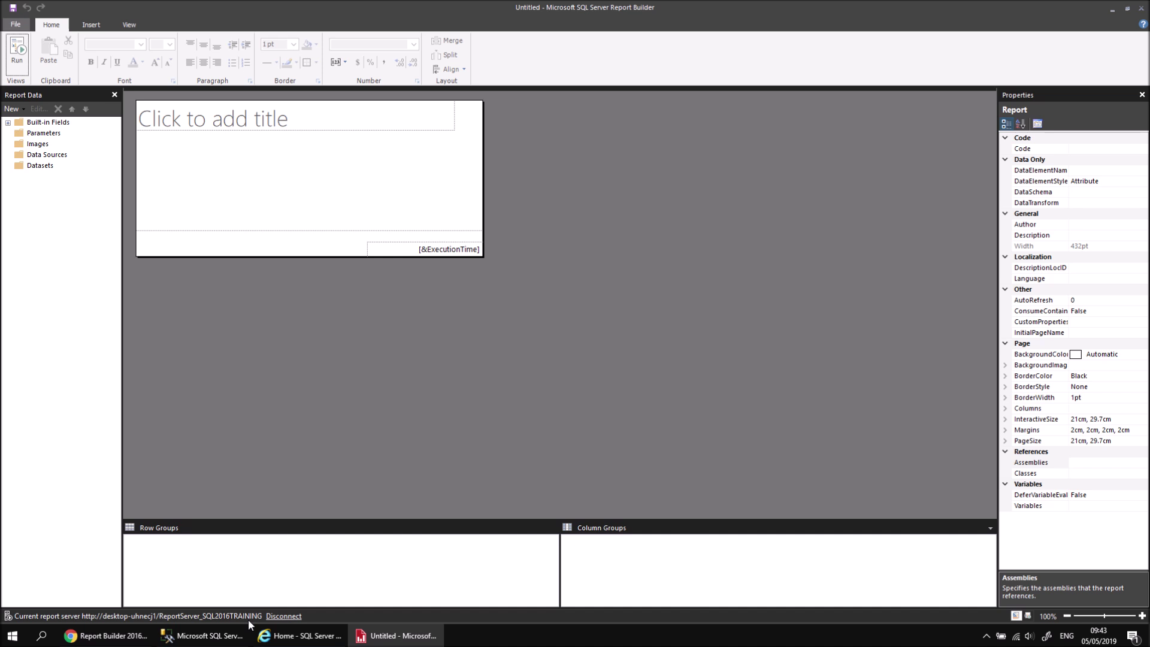
Step: Bring the Reporting Services web portal, showing its empty Home folder, to the front
{"action": "left_click", "coordinate": [299, 635]}
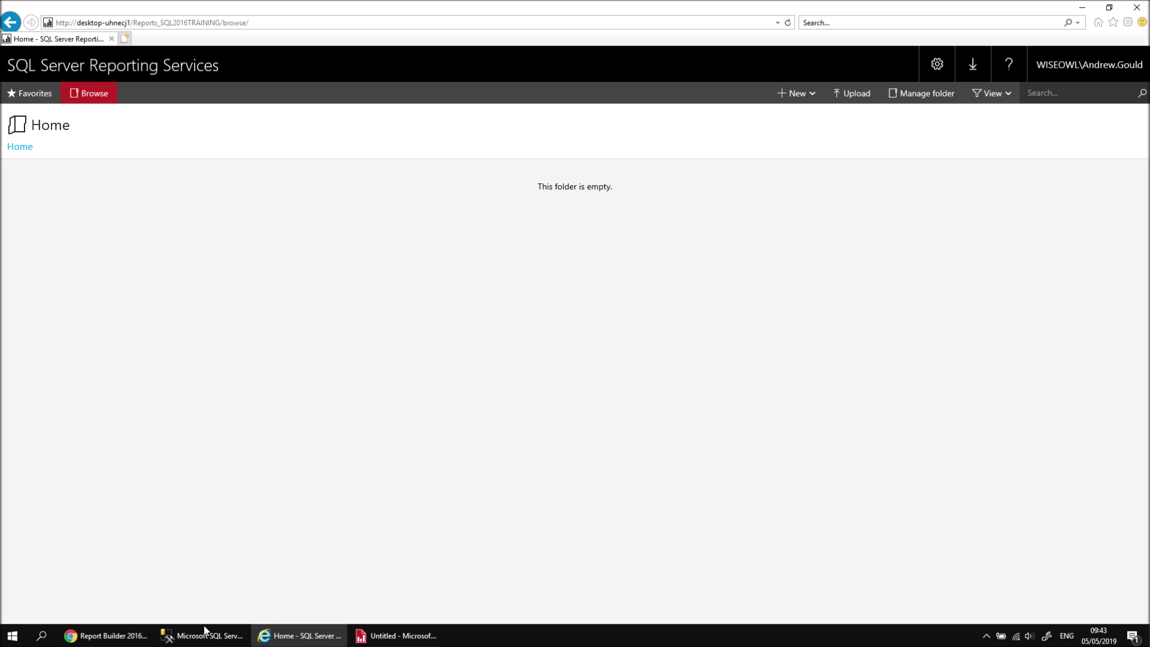
Step: Switch to Management Studio to view the server's databases, including Movies
{"action": "left_click", "coordinate": [204, 635]}
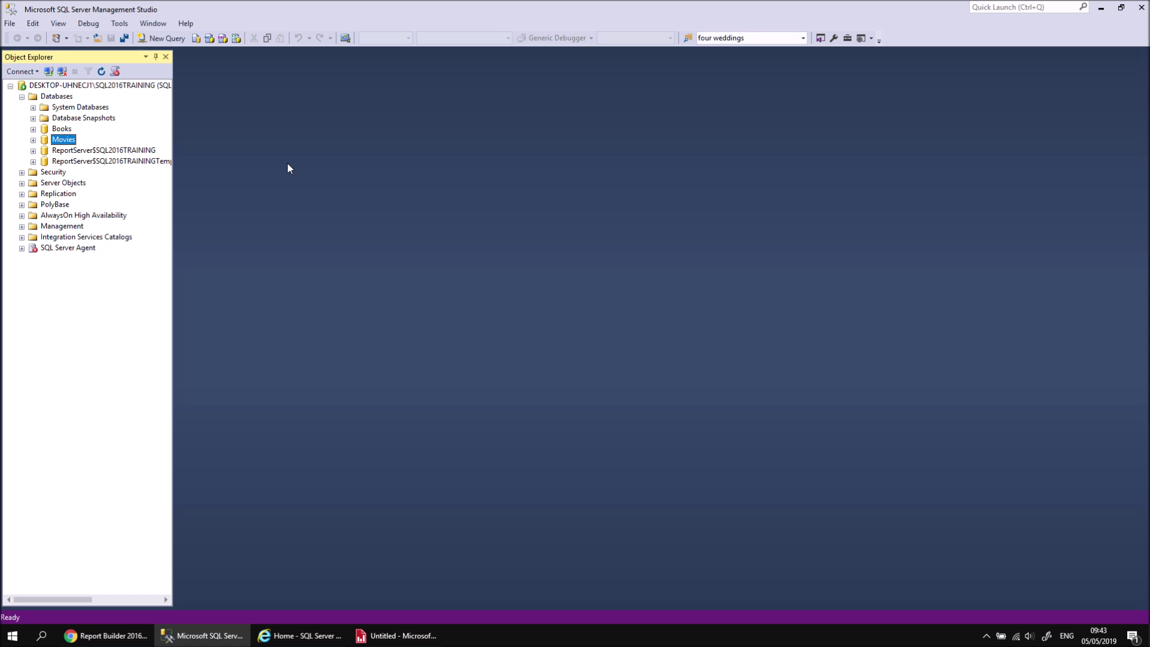
Step: Show the Report Builder 2016 tutorial playlist of five videos on YouTube
{"action": "left_click", "coordinate": [105, 636]}
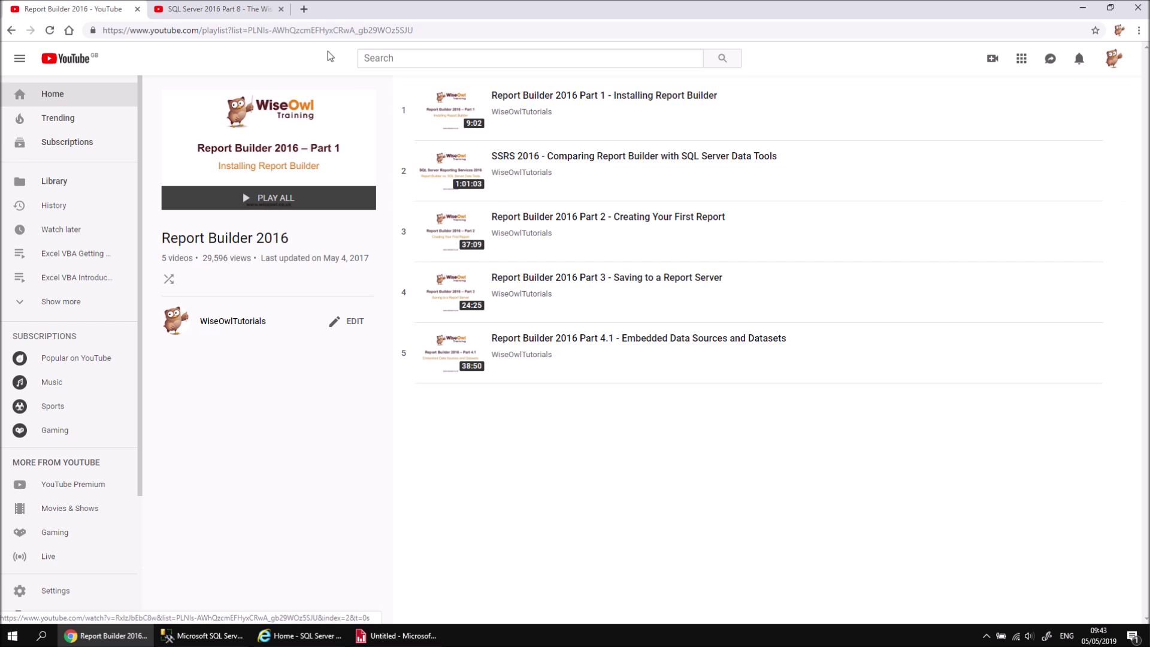
Step: View the SQL Server 2016 Part 8 Movies Database video, then return to the untitled report
{"action": "left_click", "coordinate": [226, 12]}
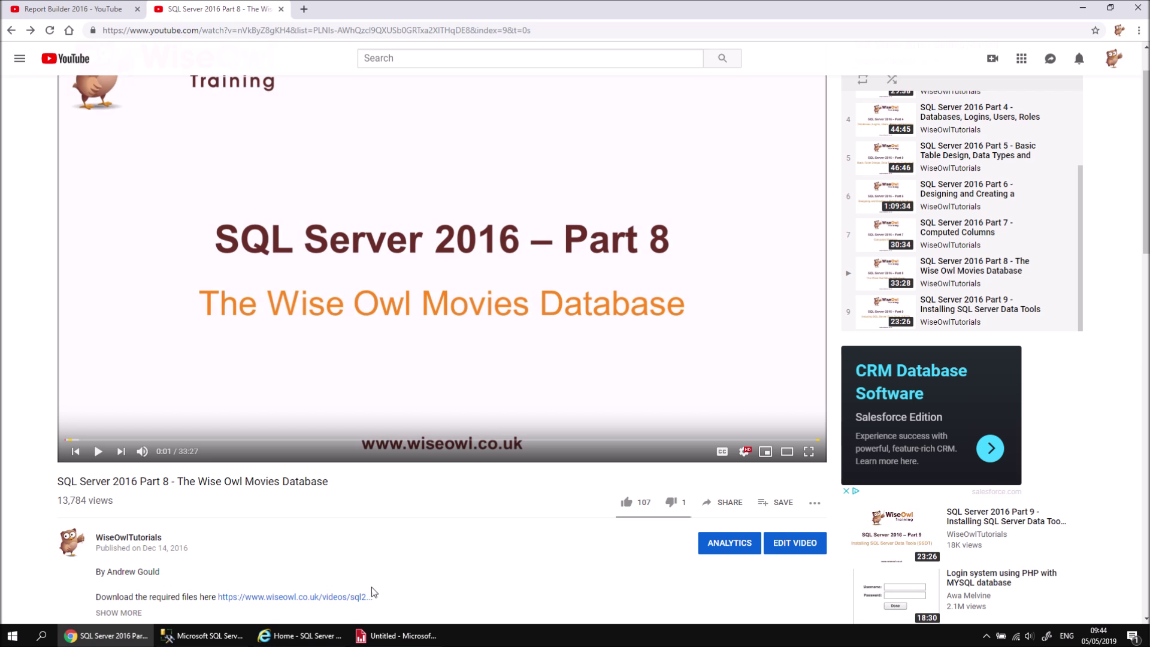
{"action": "left_click", "coordinate": [395, 636]}
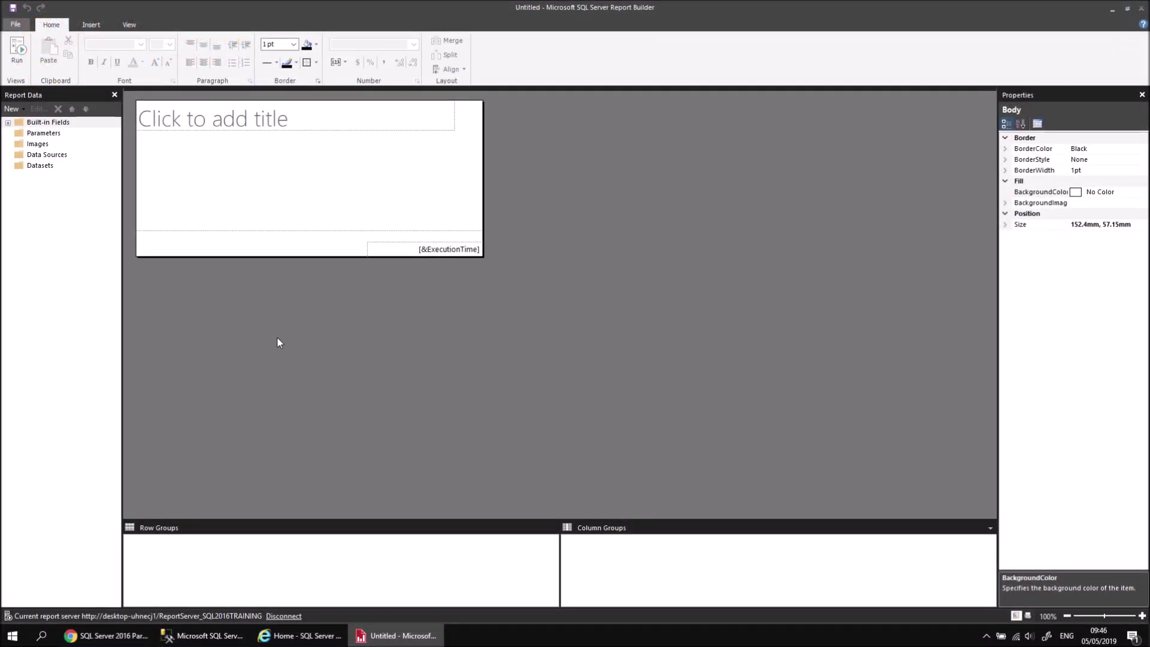
Step: Add a data source named MoviesEmbedded that uses a connection embedded in the report
{"action": "right_click", "coordinate": [73, 158]}
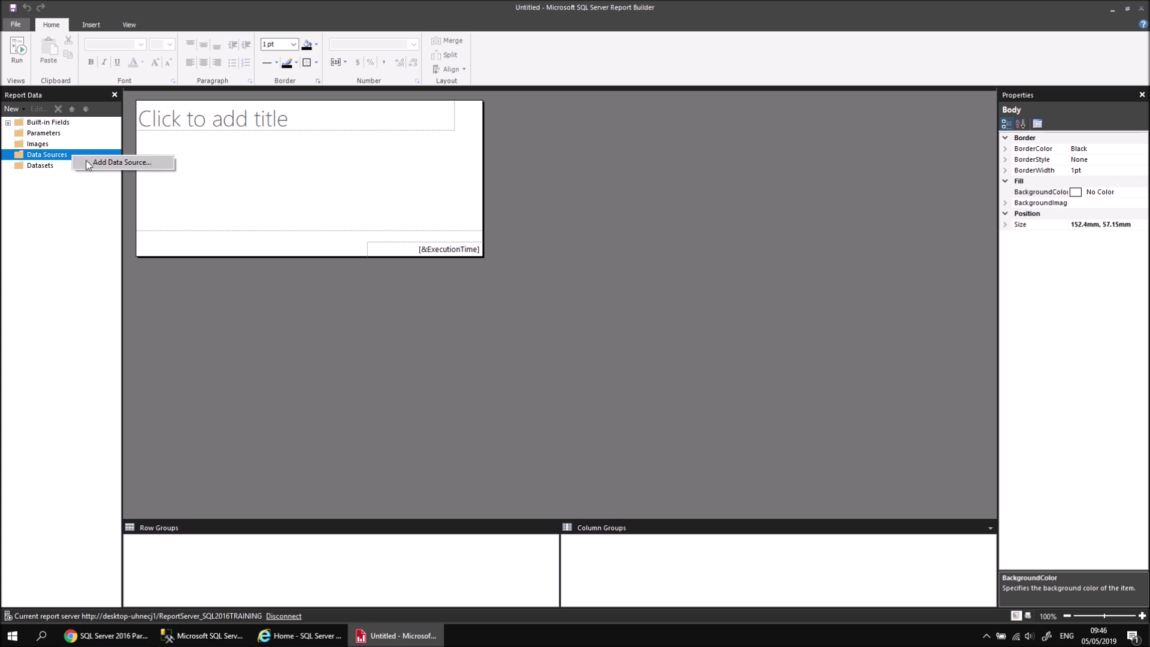
{"action": "left_click", "coordinate": [90, 164]}
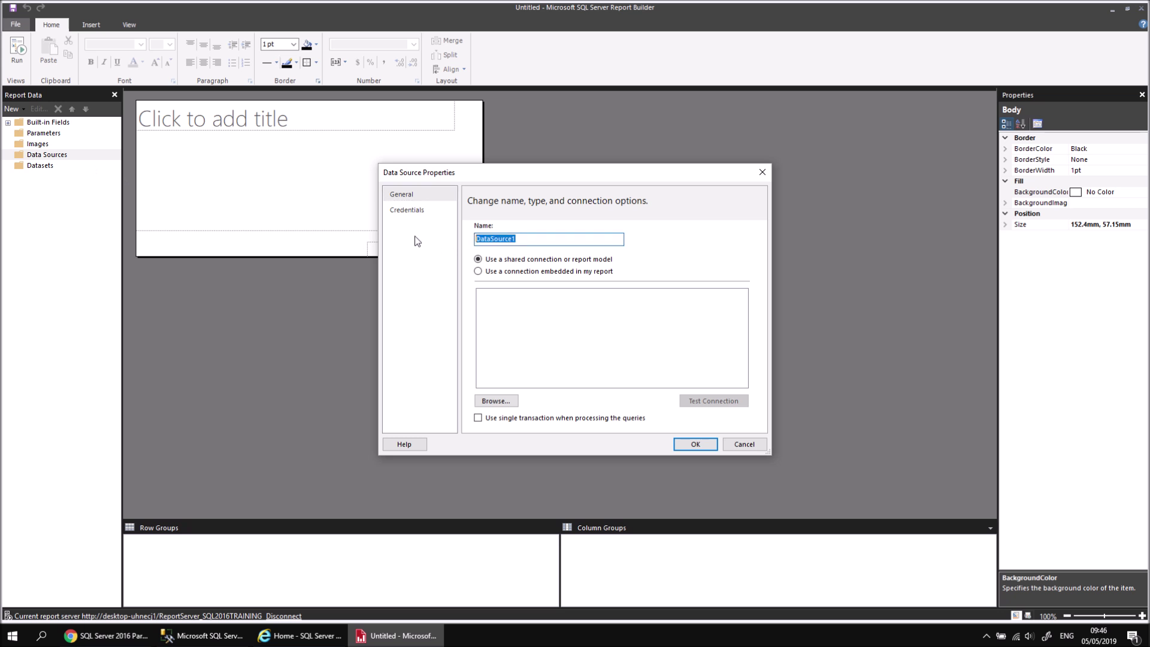
{"action": "type", "text": "MoviesEmbedded"}
{"action": "left_click", "coordinate": [480, 272]}
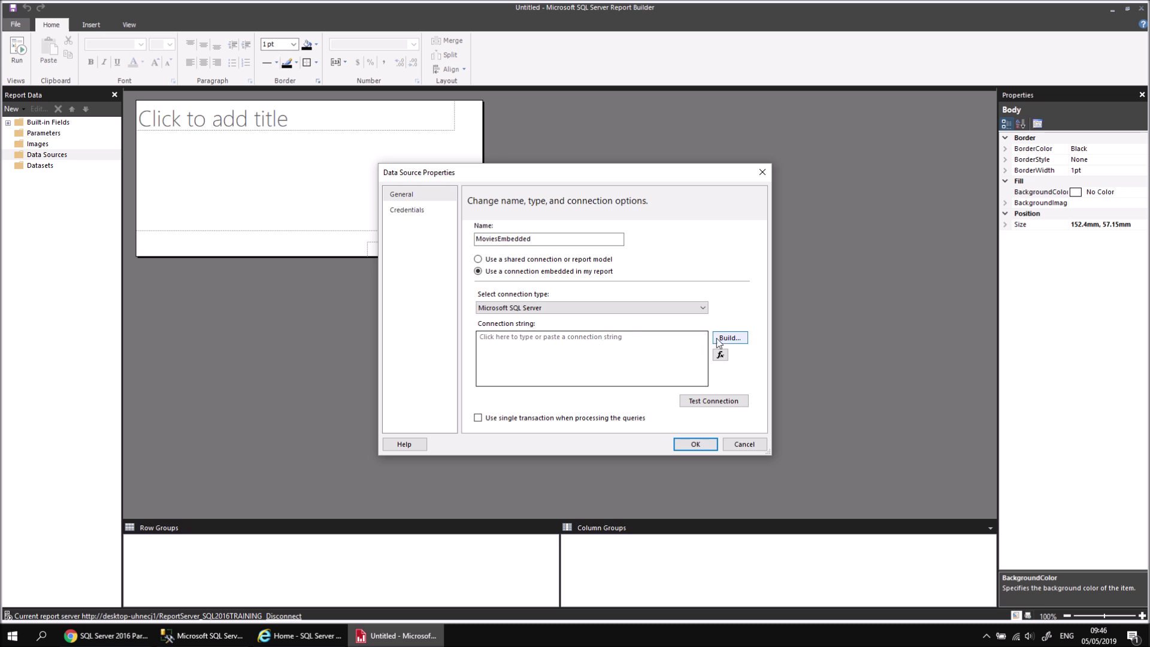
Step: Build a connection to server .\sql2016training with the Movies database, checking Management Studio's database list
{"action": "left_click", "coordinate": [736, 339]}
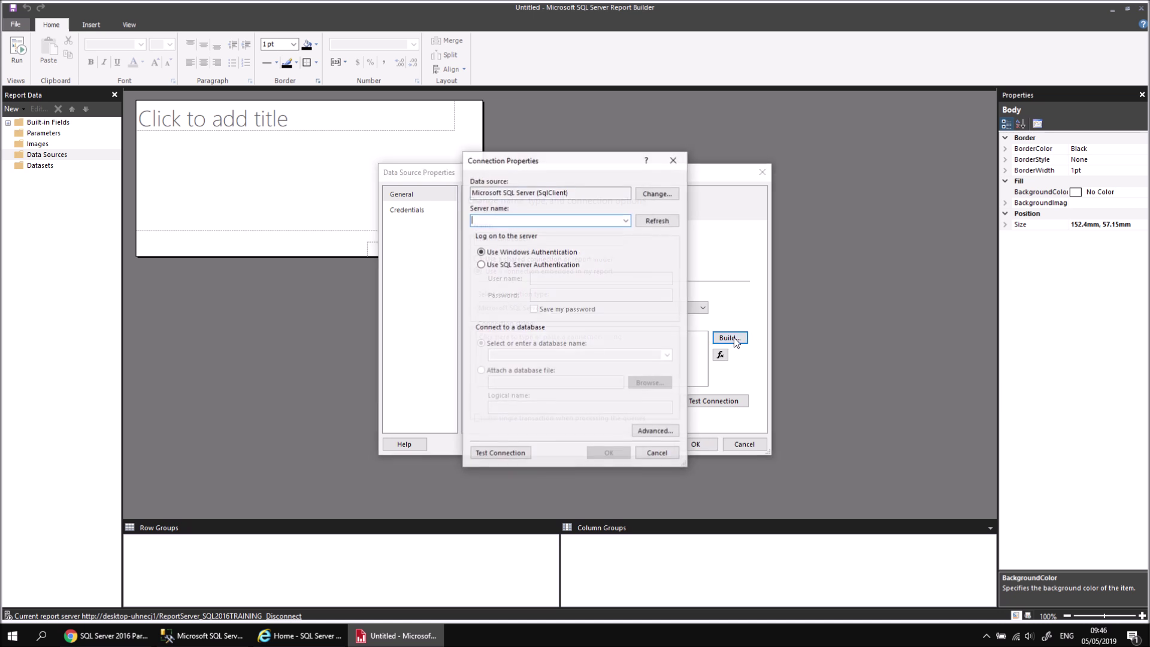
{"action": "type", "text": ".\\sql"}
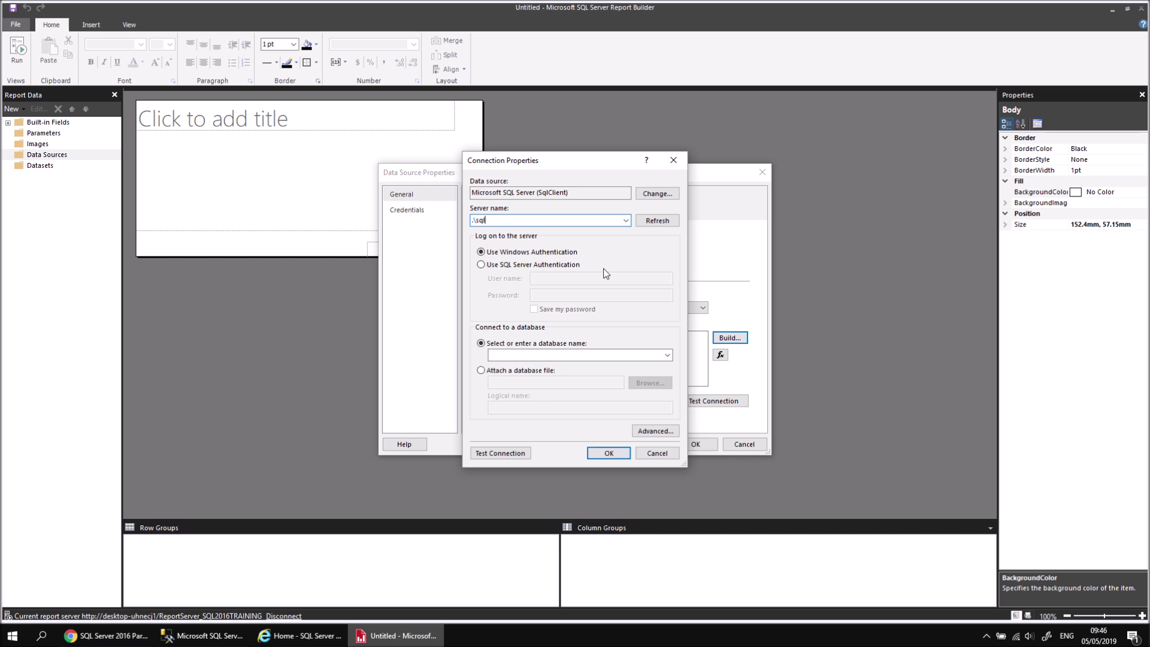
{"action": "type", "text": "2016training"}
{"action": "left_click", "coordinate": [669, 356]}
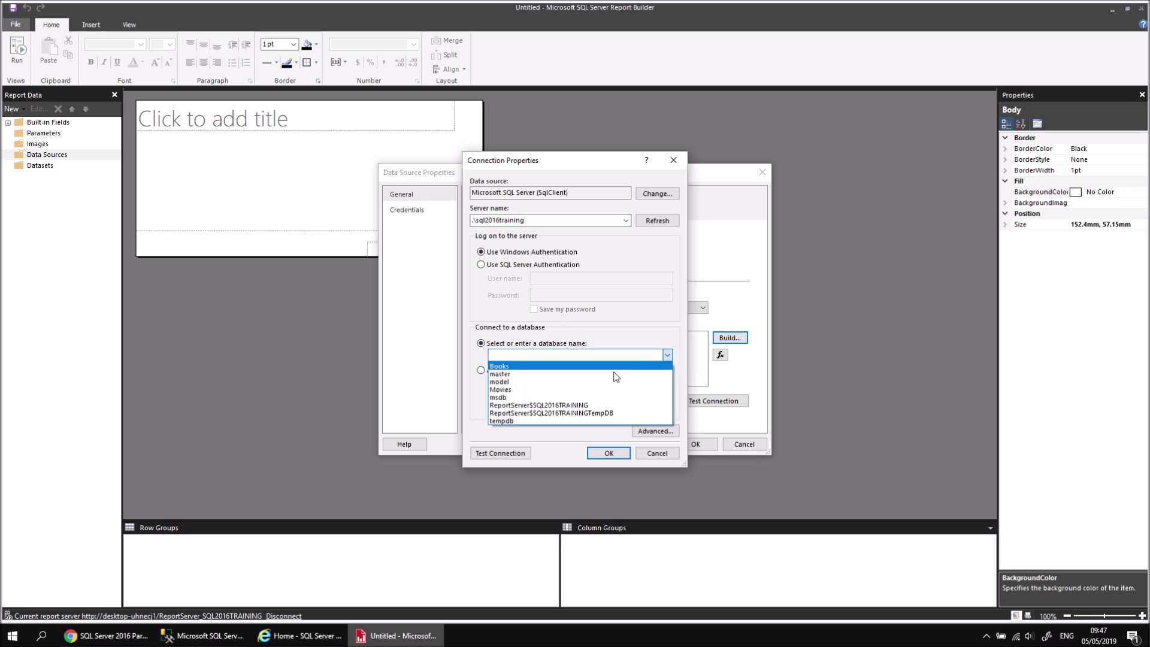
{"action": "left_click", "coordinate": [525, 391]}
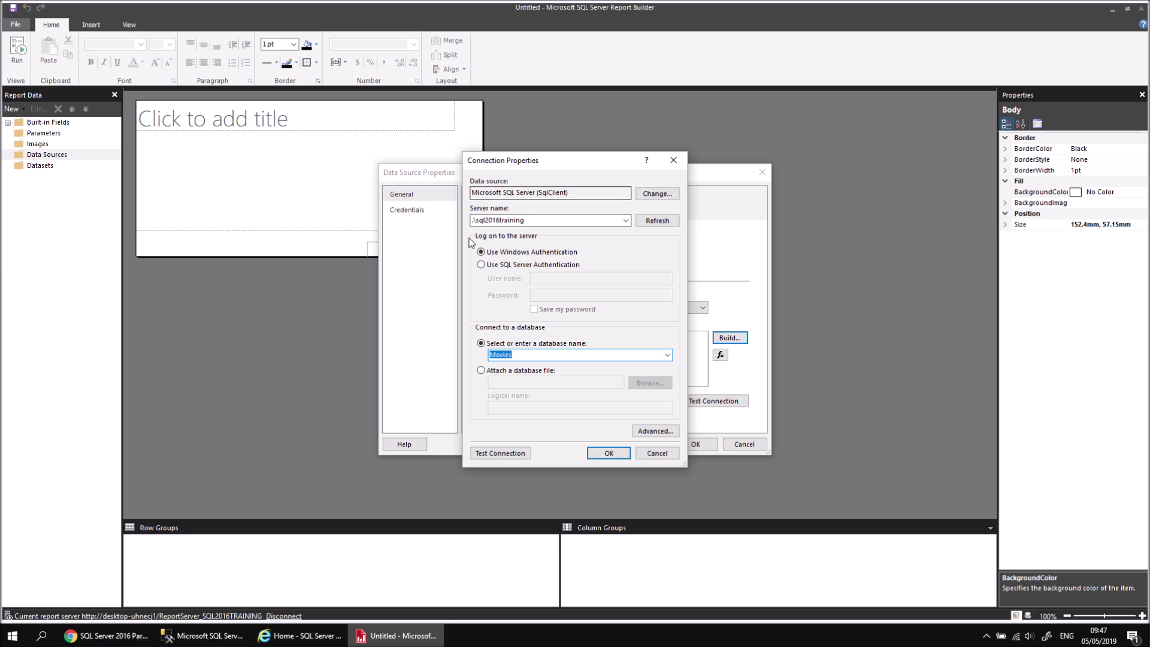
{"action": "left_click", "coordinate": [206, 634]}
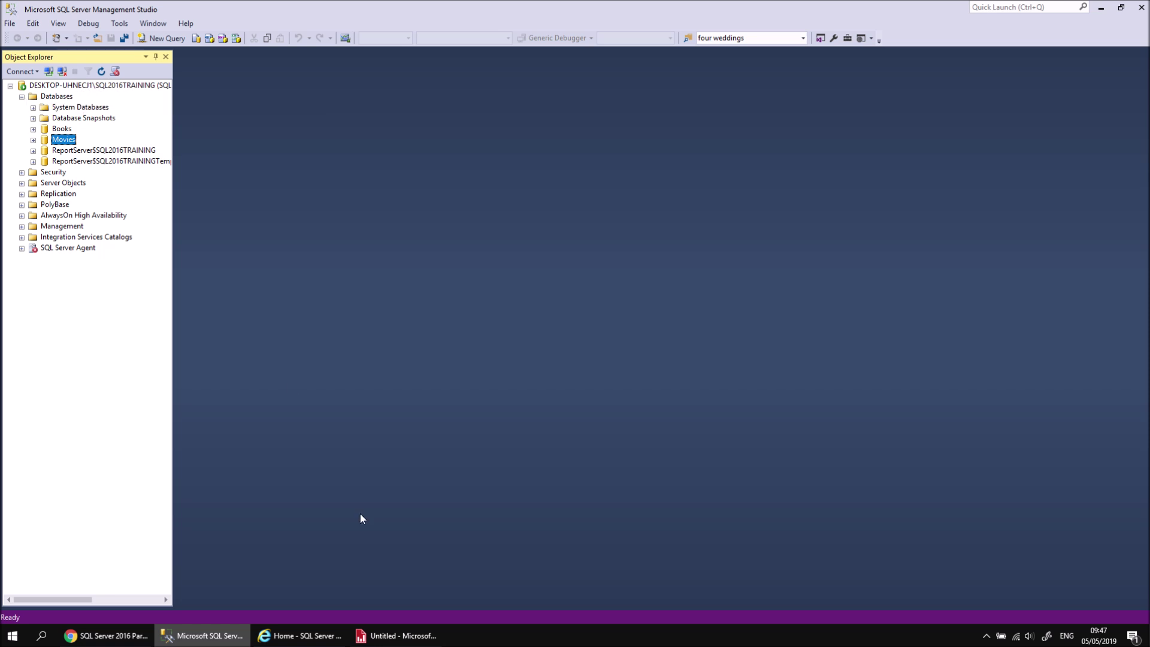
{"action": "left_click", "coordinate": [389, 635]}
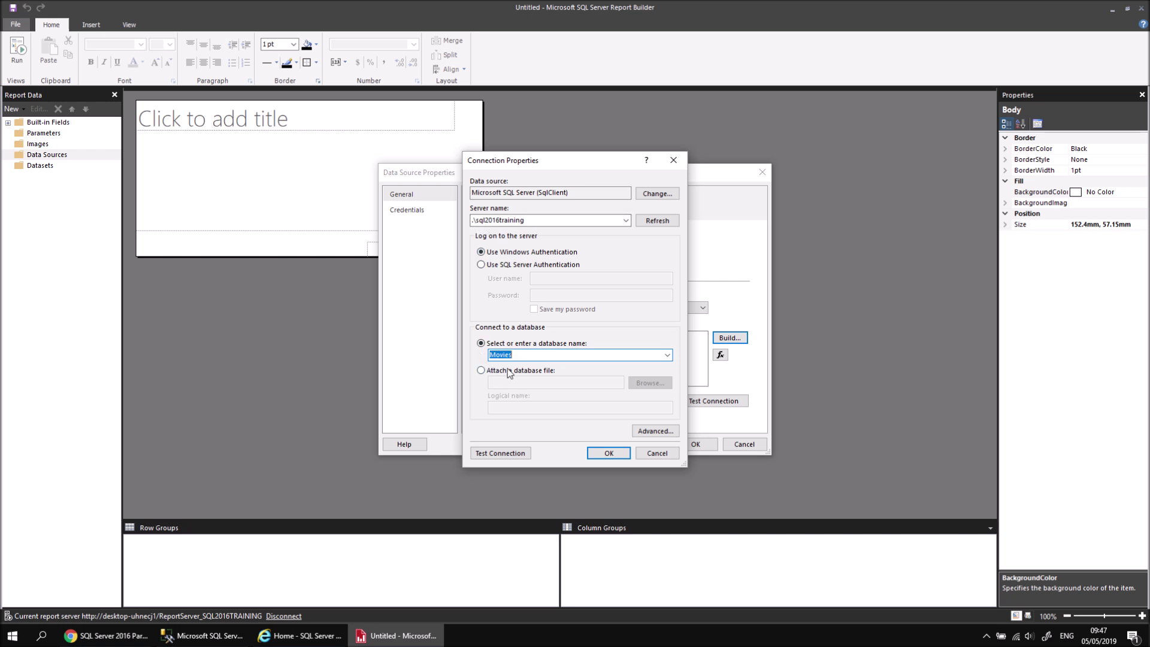
Step: Test the Movies connection successfully and accept the connection settings
{"action": "left_click", "coordinate": [498, 453]}
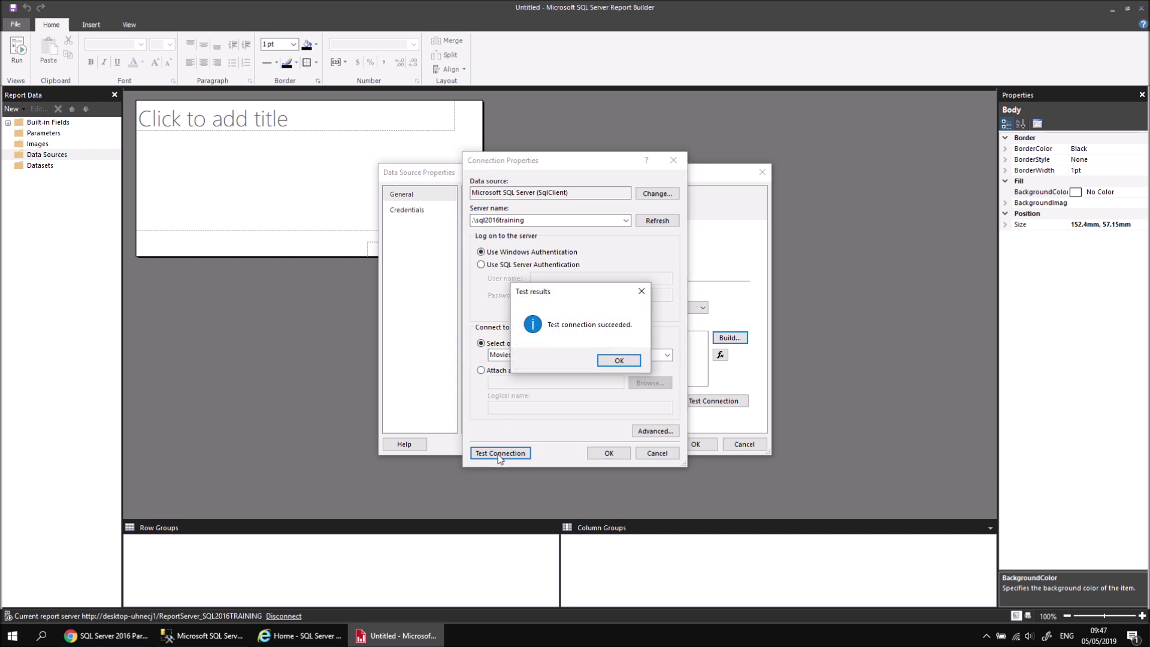
{"action": "left_click", "coordinate": [617, 361]}
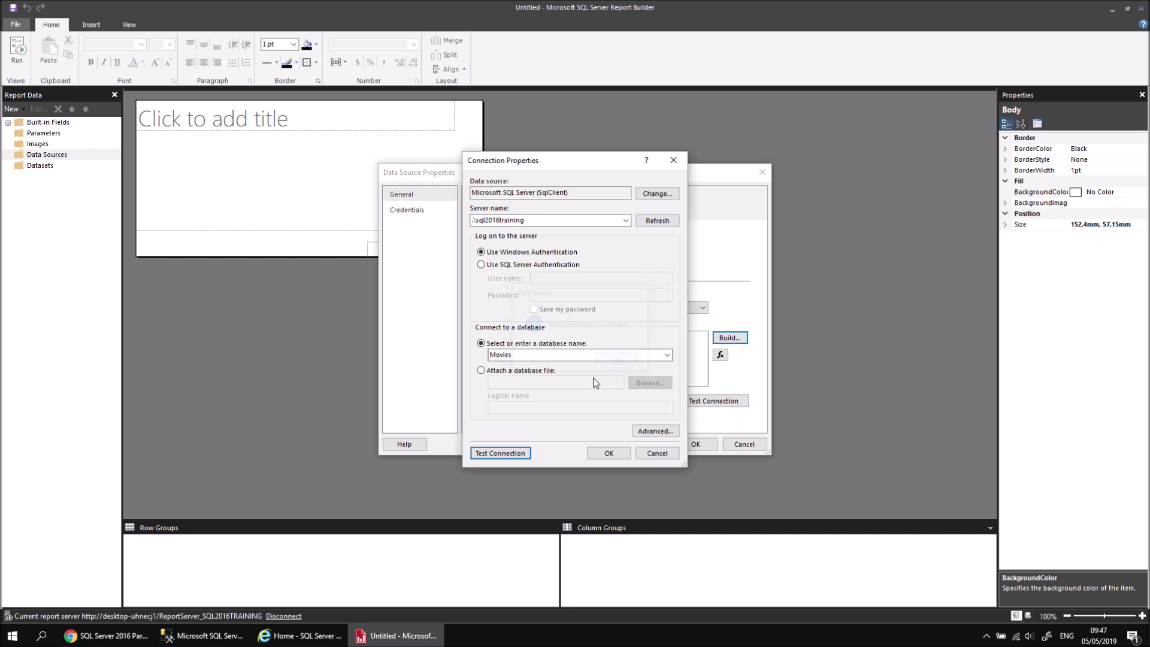
{"action": "left_click", "coordinate": [606, 453]}
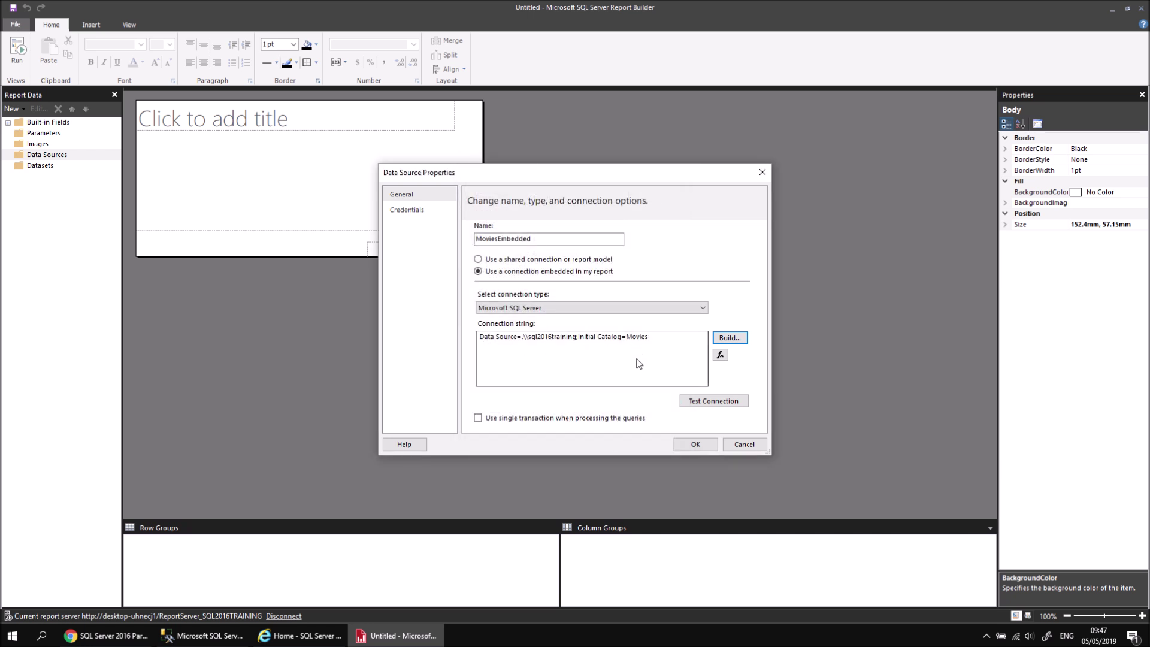
Step: Save MoviesEmbedded so it appears under Data Sources, closing its context menu unused
{"action": "left_click", "coordinate": [700, 444]}
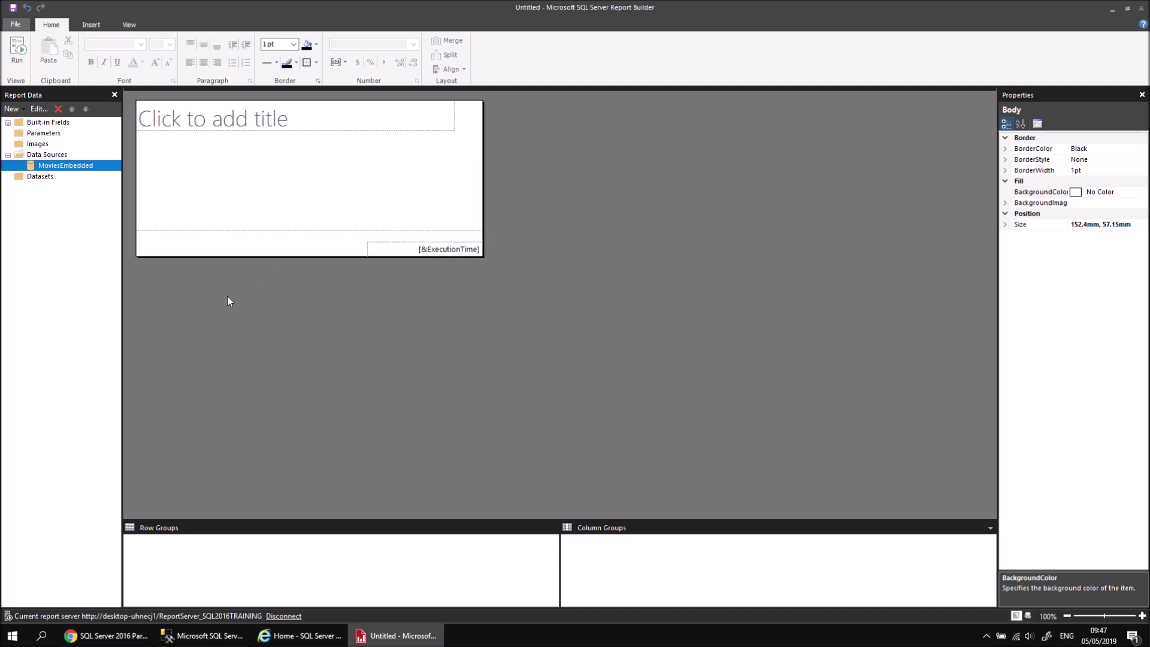
{"action": "right_click", "coordinate": [97, 169]}
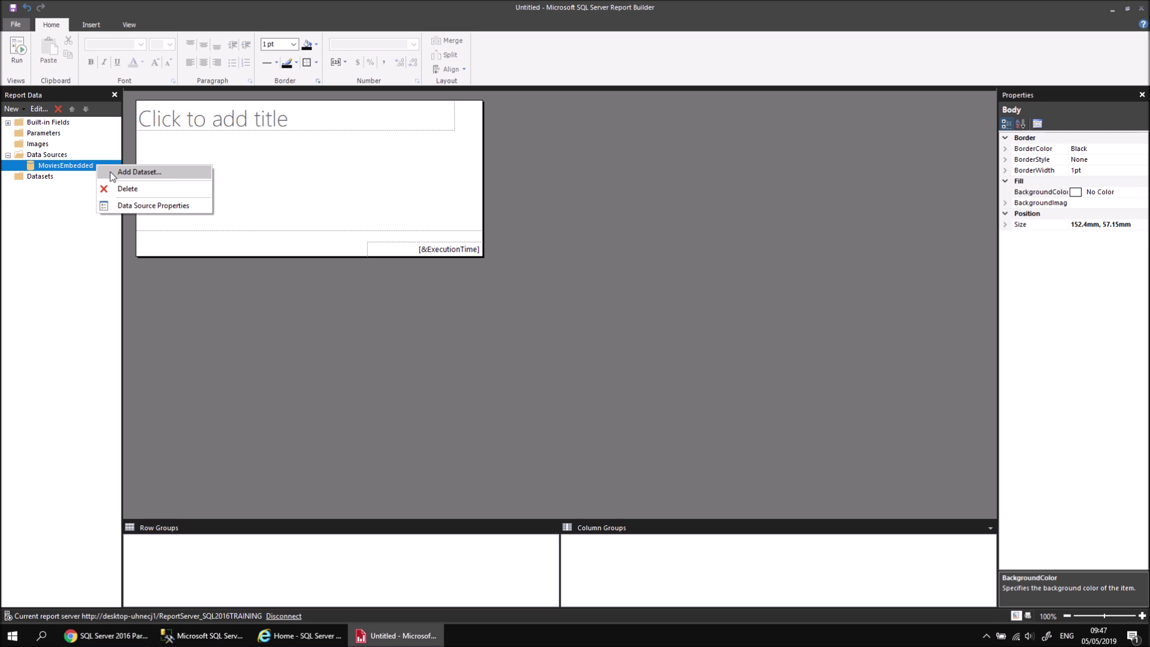
{"action": "left_click", "coordinate": [62, 241]}
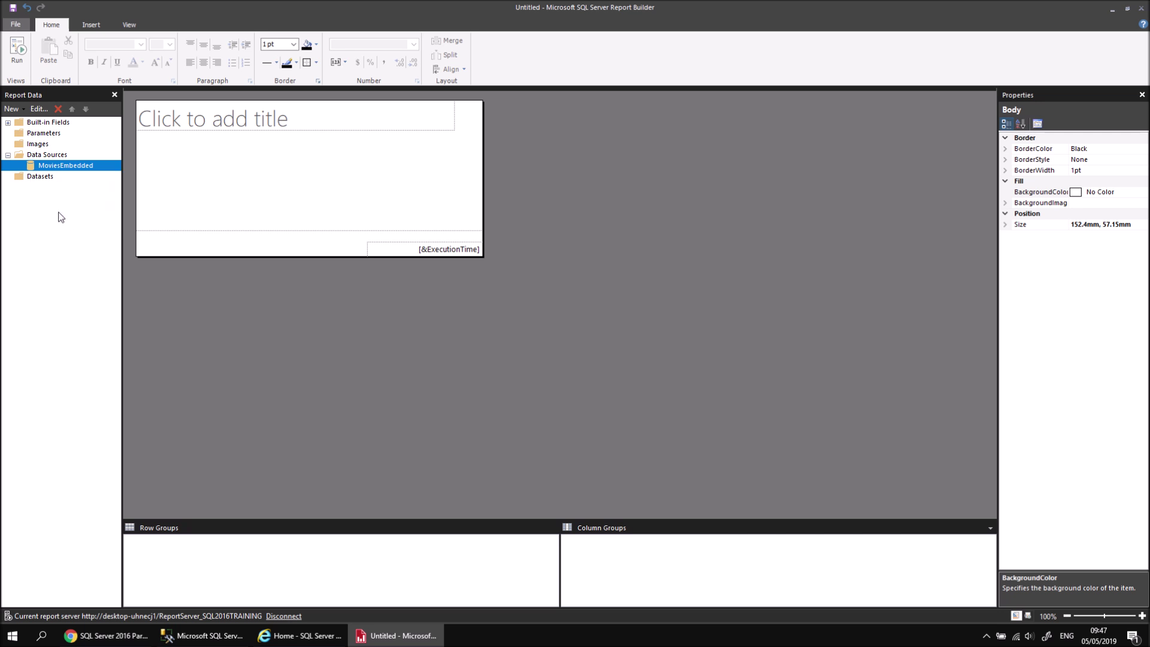
{"action": "left_click", "coordinate": [58, 157]}
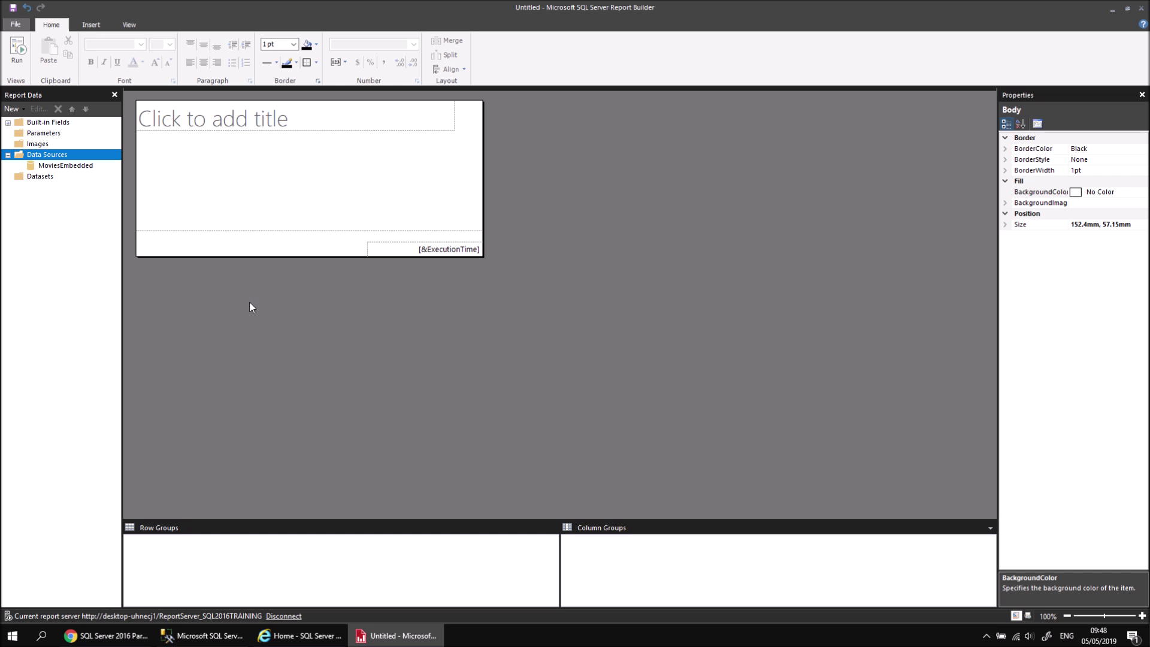
Step: Start a new shared data source named MoviesShared in the web portal's Home folder
{"action": "left_click", "coordinate": [298, 638]}
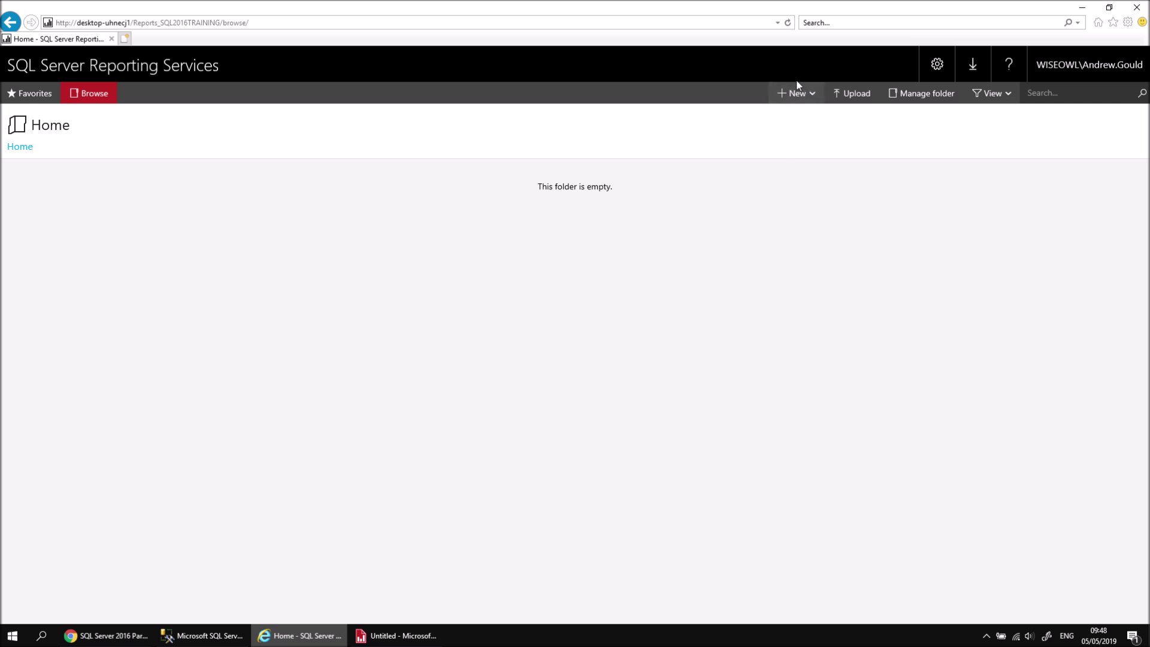
{"action": "left_click", "coordinate": [811, 95]}
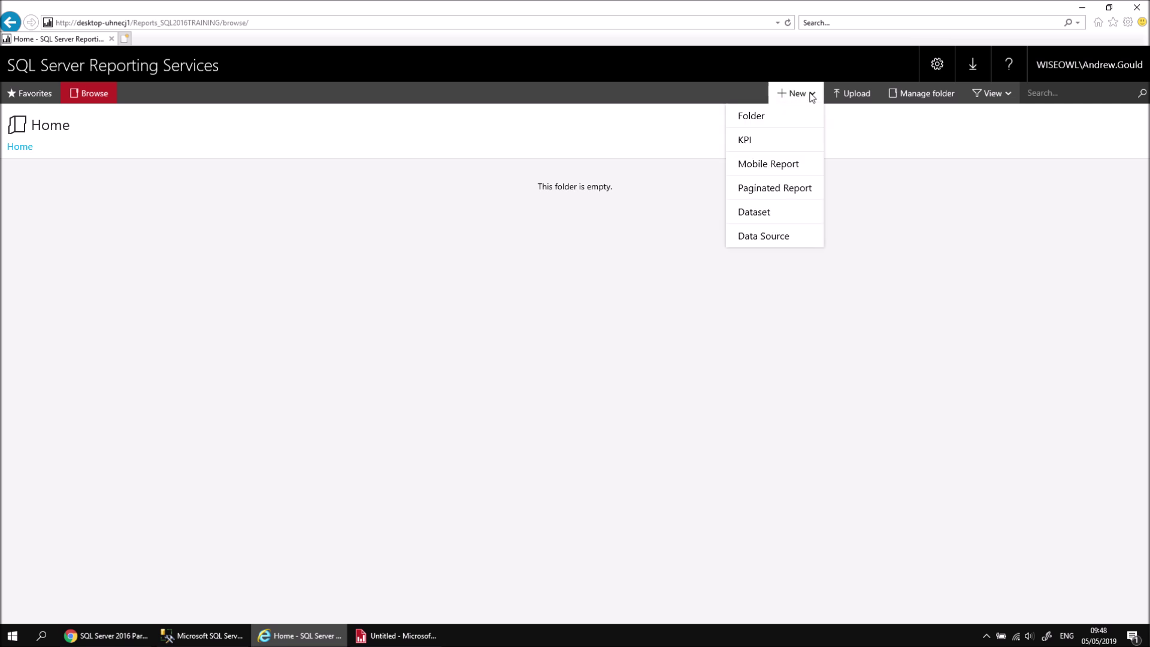
{"action": "left_click", "coordinate": [763, 236]}
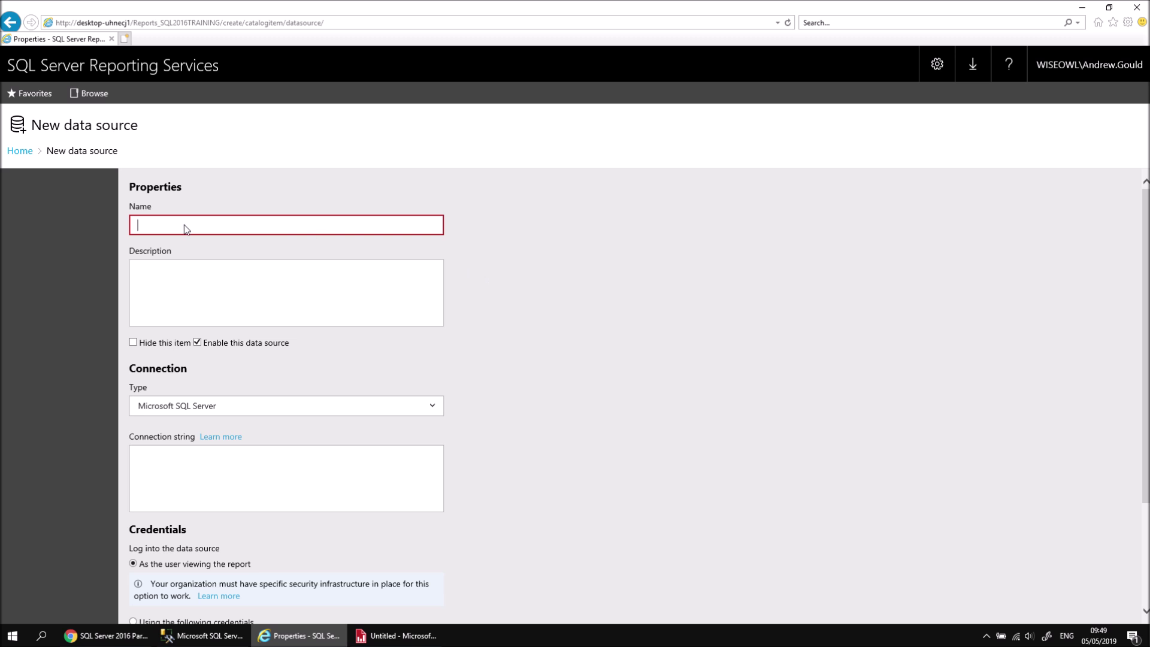
{"action": "type", "text": "MoviesShared"}
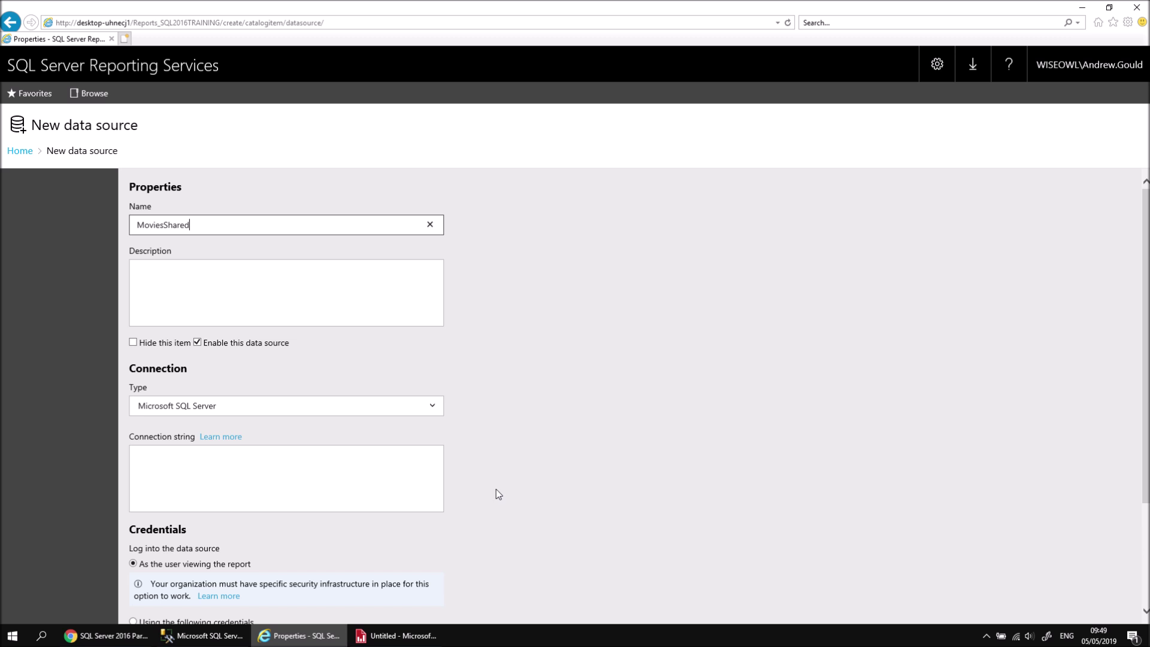
Step: Copy MoviesEmbedded's connection string Data Source=.\sql2016training;Initial Catalog=Movies, then cancel its properties
{"action": "left_click", "coordinate": [392, 640]}
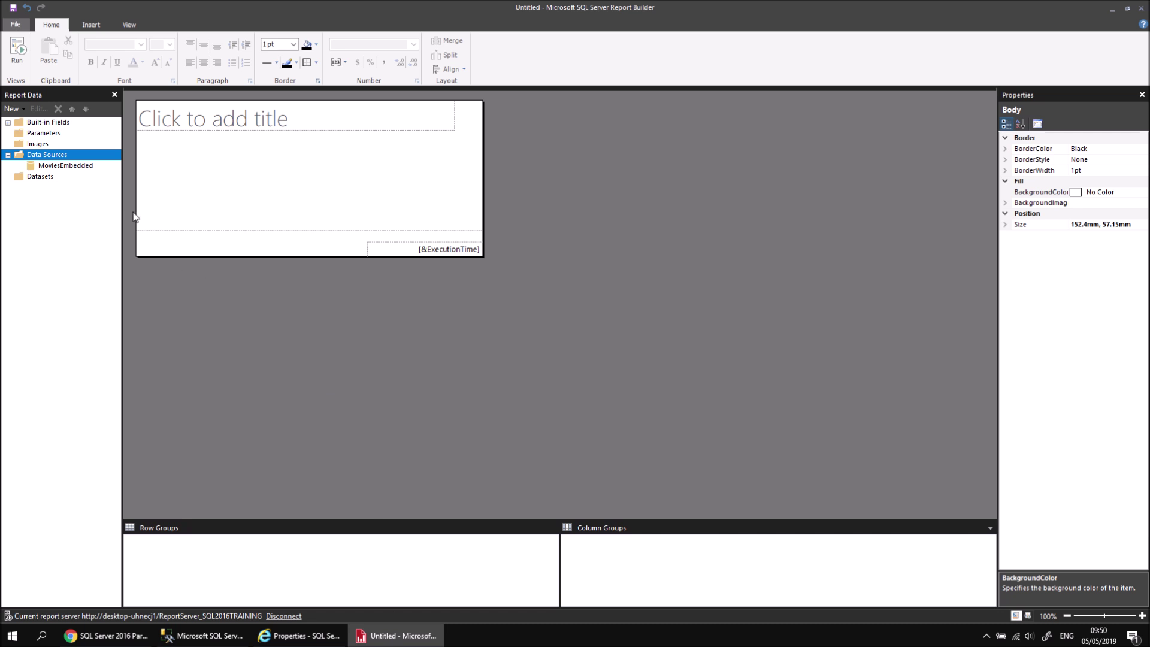
{"action": "double_click", "coordinate": [84, 167]}
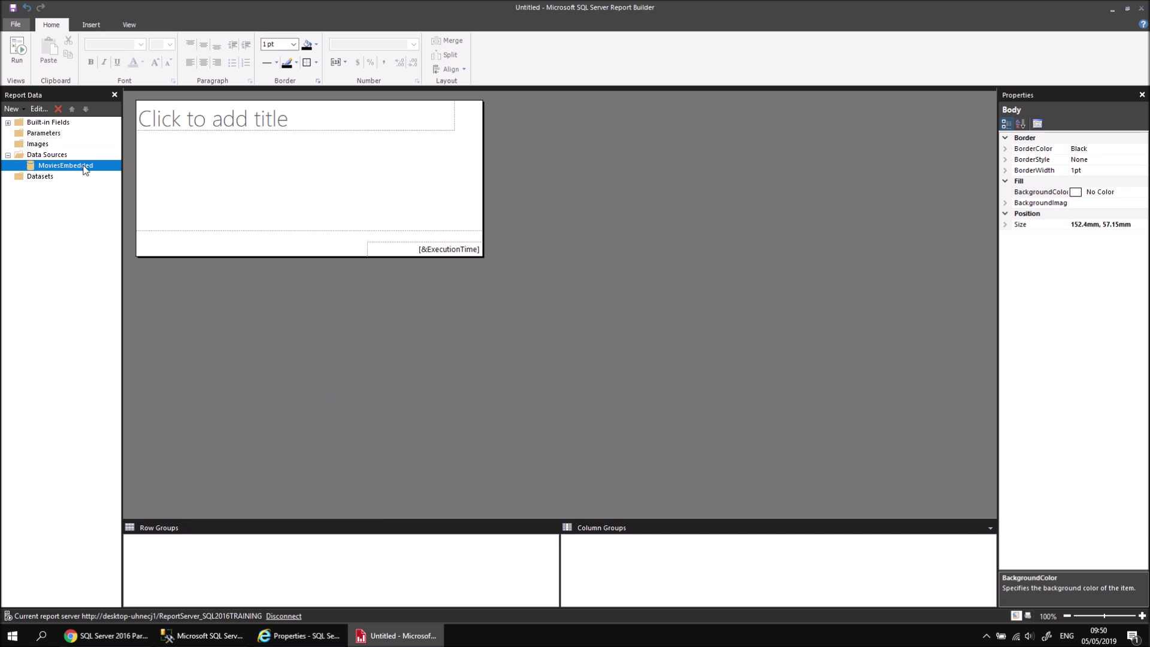
{"action": "left_click_drag", "start_coordinate": [658, 341], "coordinate": [478, 347]}
{"action": "key", "text": "ctrl+c"}
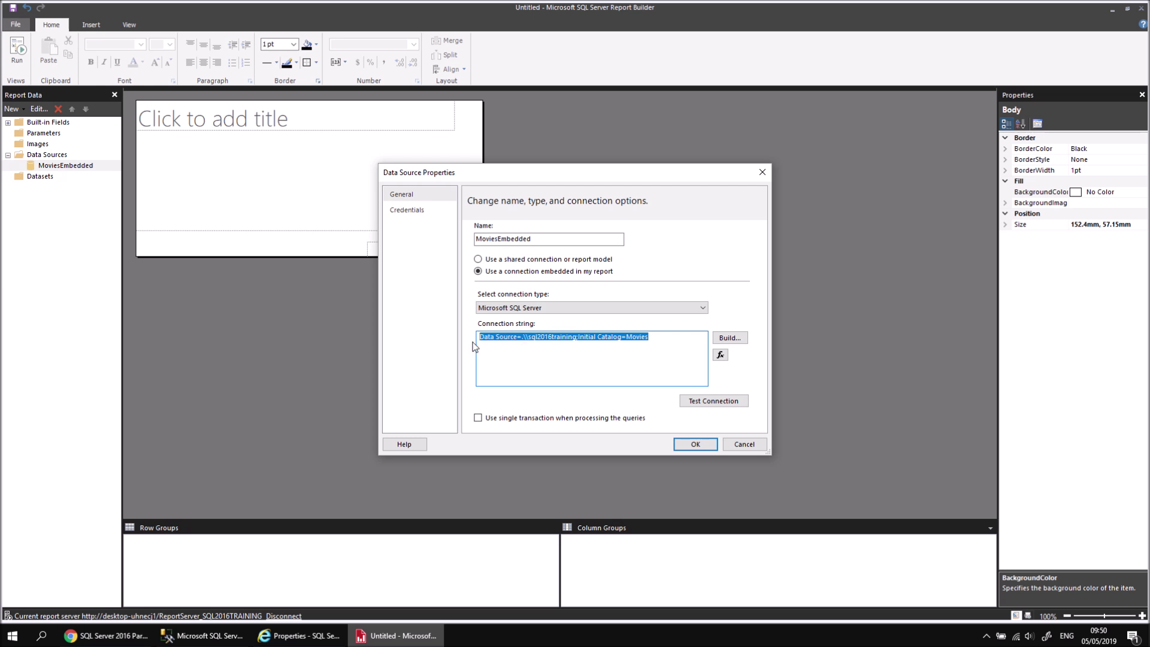
{"action": "left_click", "coordinate": [743, 445]}
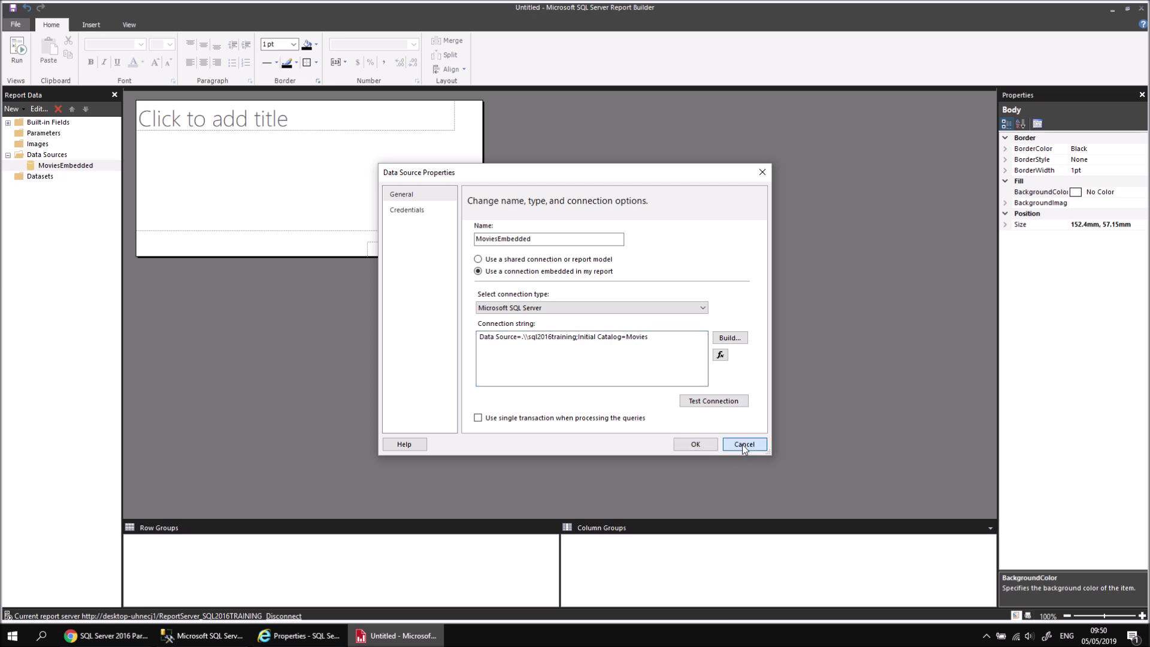
Step: Paste the Movies connection string into MoviesShared's connection string box
{"action": "left_click", "coordinate": [303, 641]}
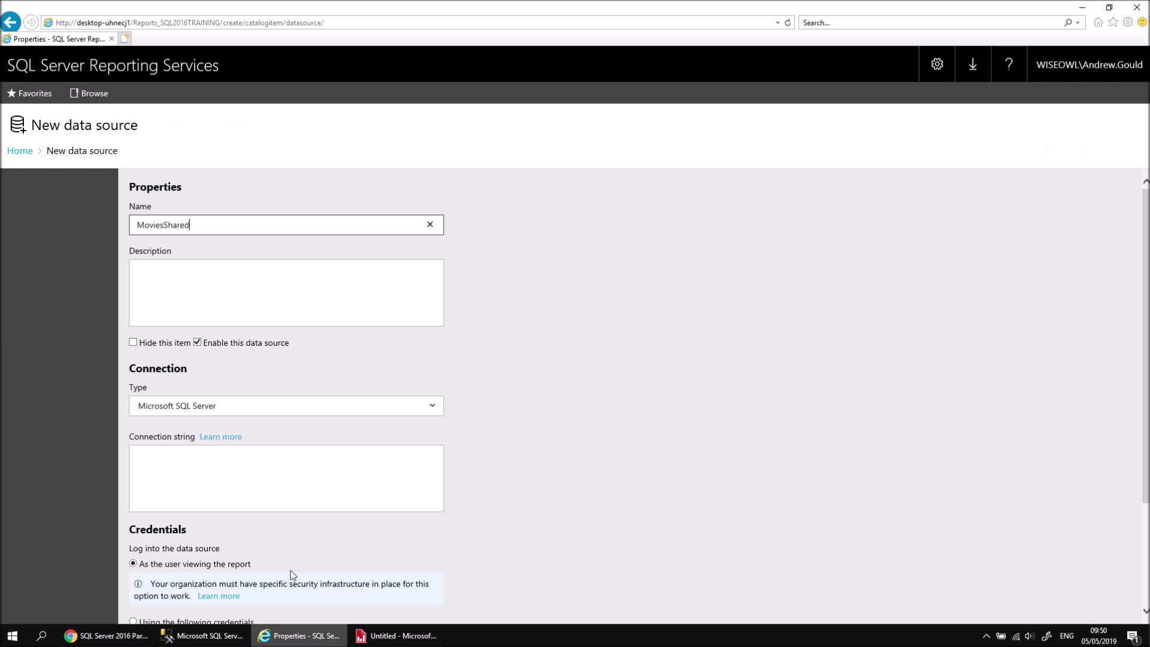
{"action": "left_click", "coordinate": [202, 470]}
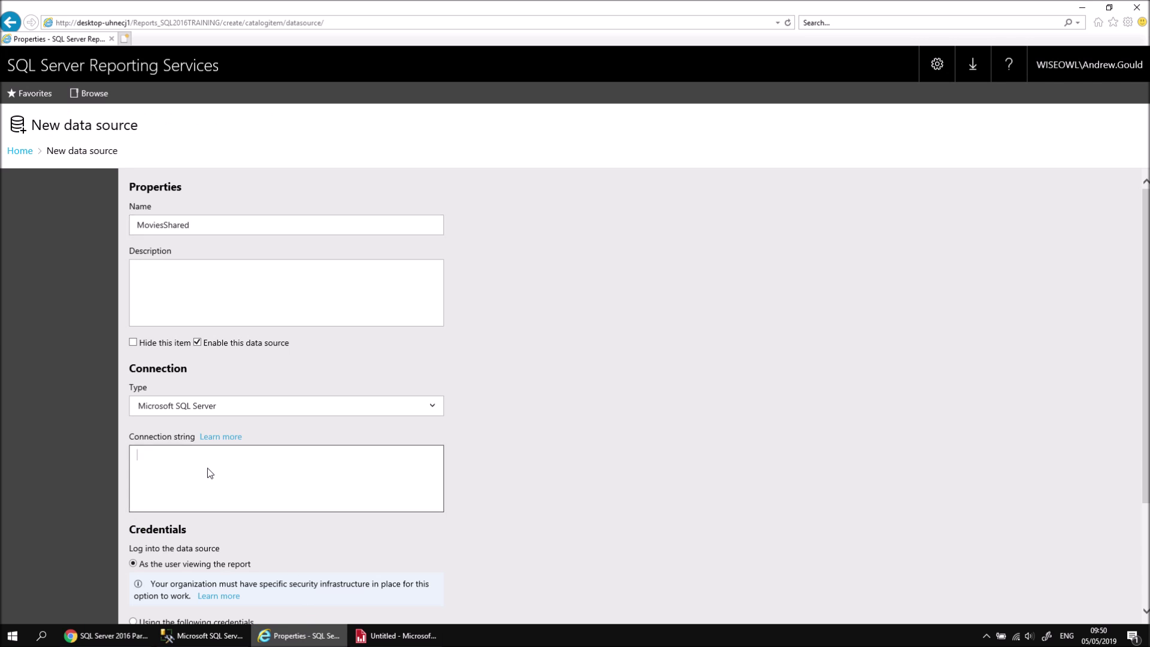
{"action": "key", "text": "ctrl+v"}
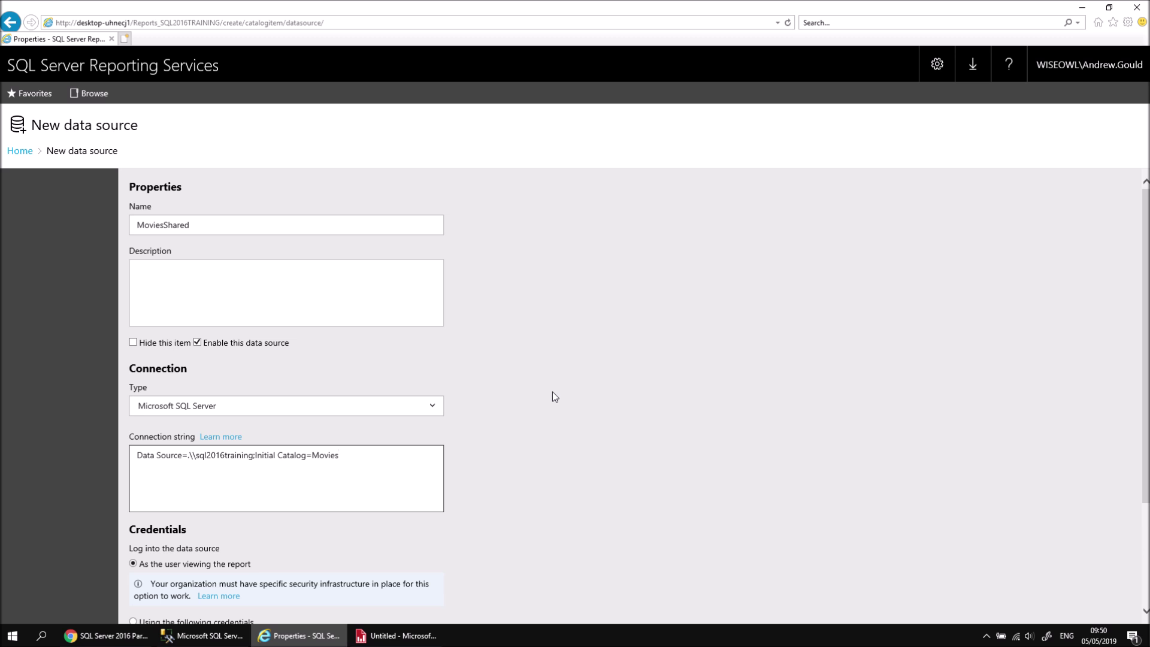
Step: Test the MoviesShared connection, dismiss the Couldn't connect error, and return to Report Builder
{"action": "scroll", "coordinate": [552, 391], "scroll_direction": "down", "scroll_amount": 3}
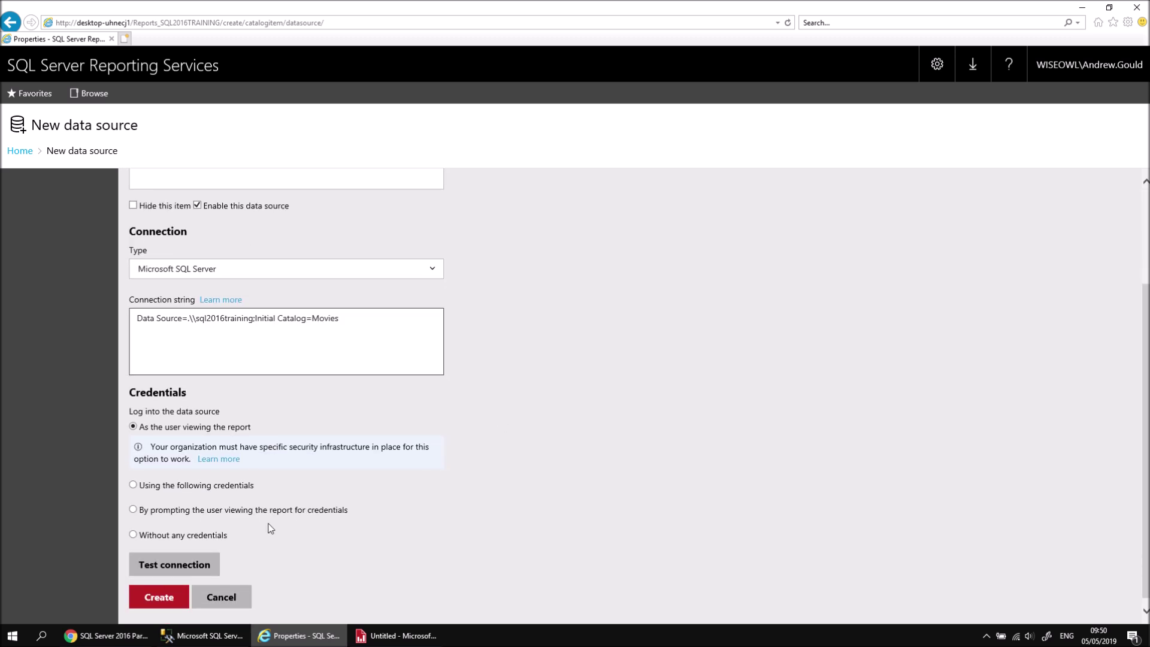
{"action": "left_click", "coordinate": [177, 563]}
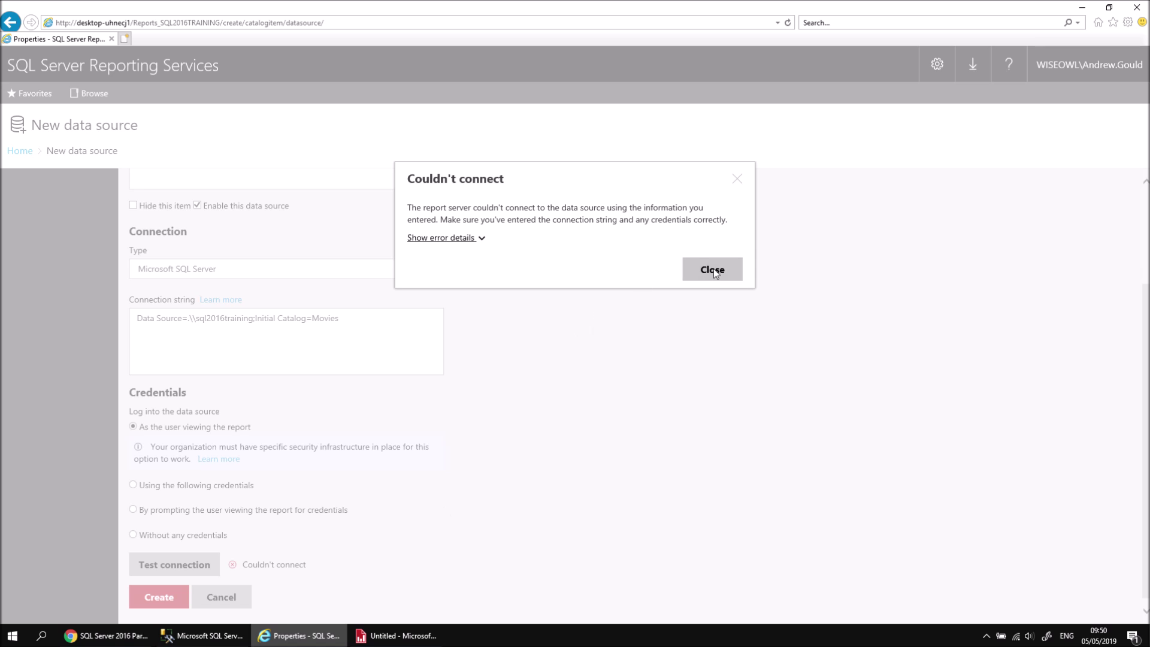
{"action": "left_click", "coordinate": [712, 271]}
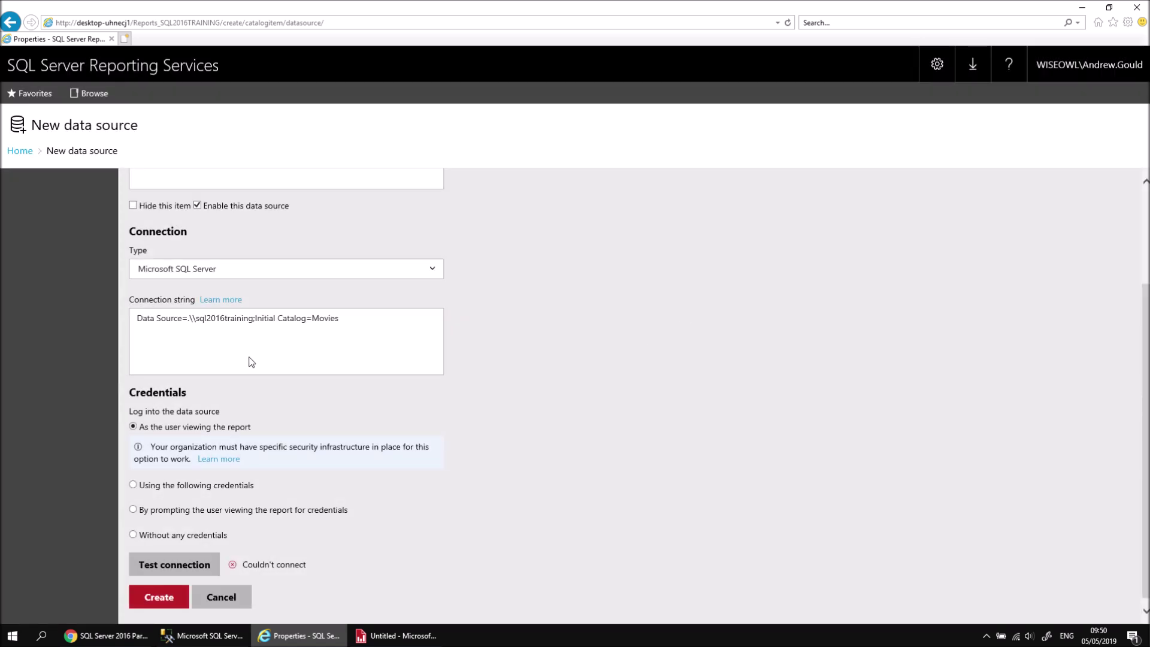
{"action": "left_click", "coordinate": [196, 319]}
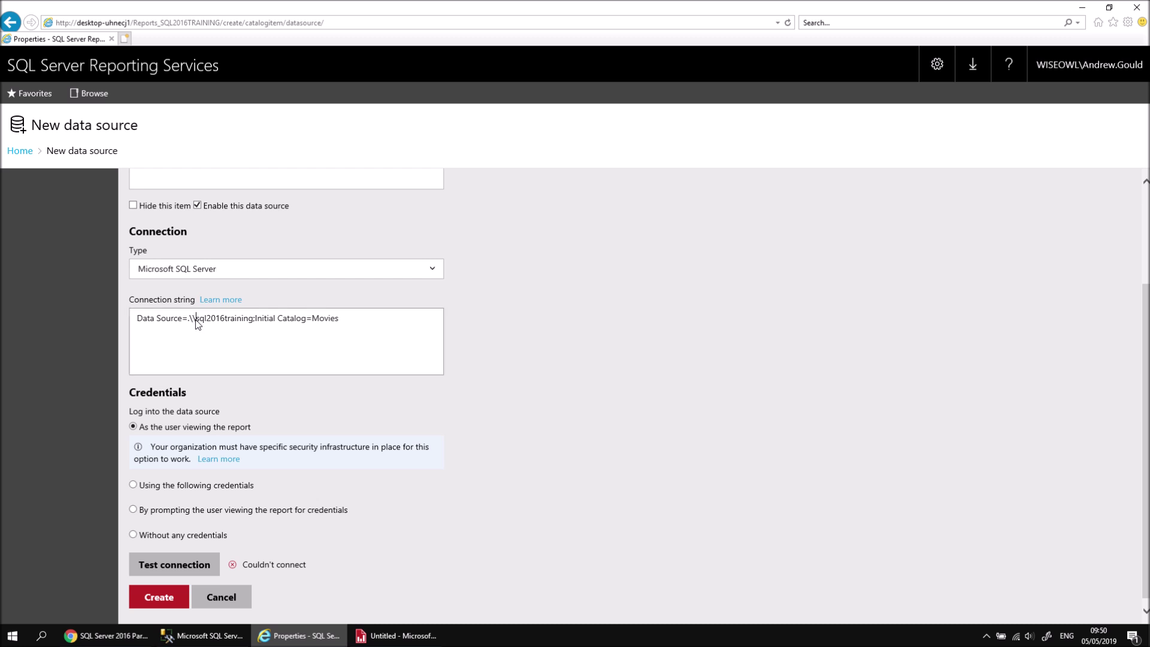
{"action": "left_click", "coordinate": [397, 635]}
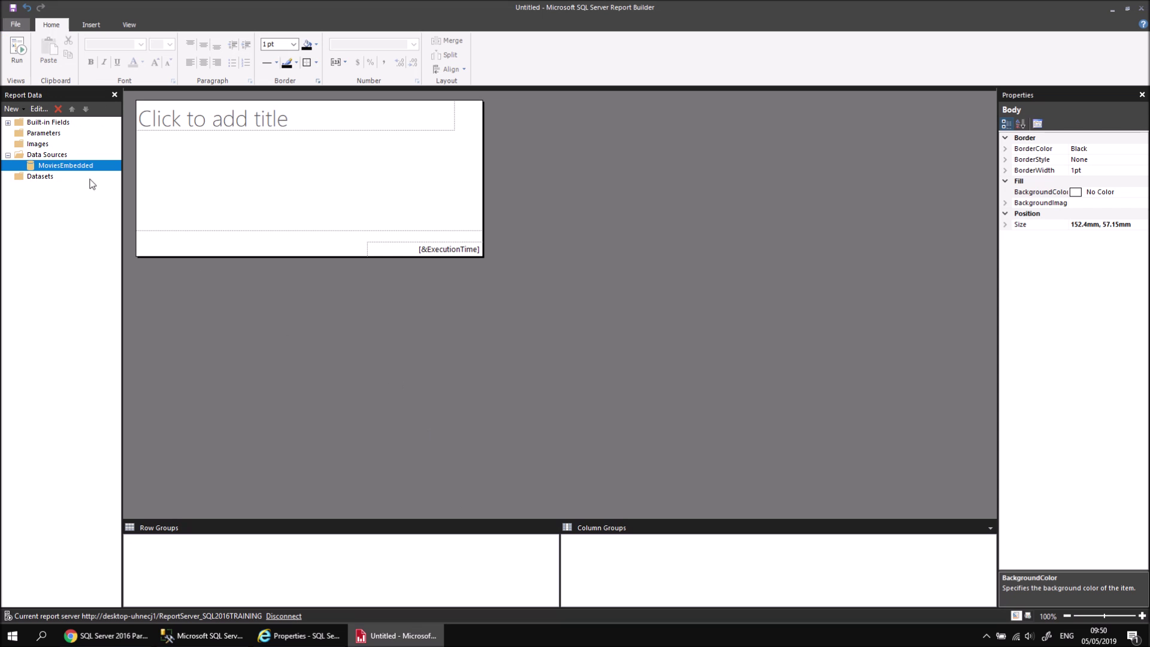
Step: Check MoviesEmbedded's connection string (Data Source=.\sql2016training;Initial Catalog=Movies) unchanged, then return to the browser
{"action": "double_click", "coordinate": [78, 168]}
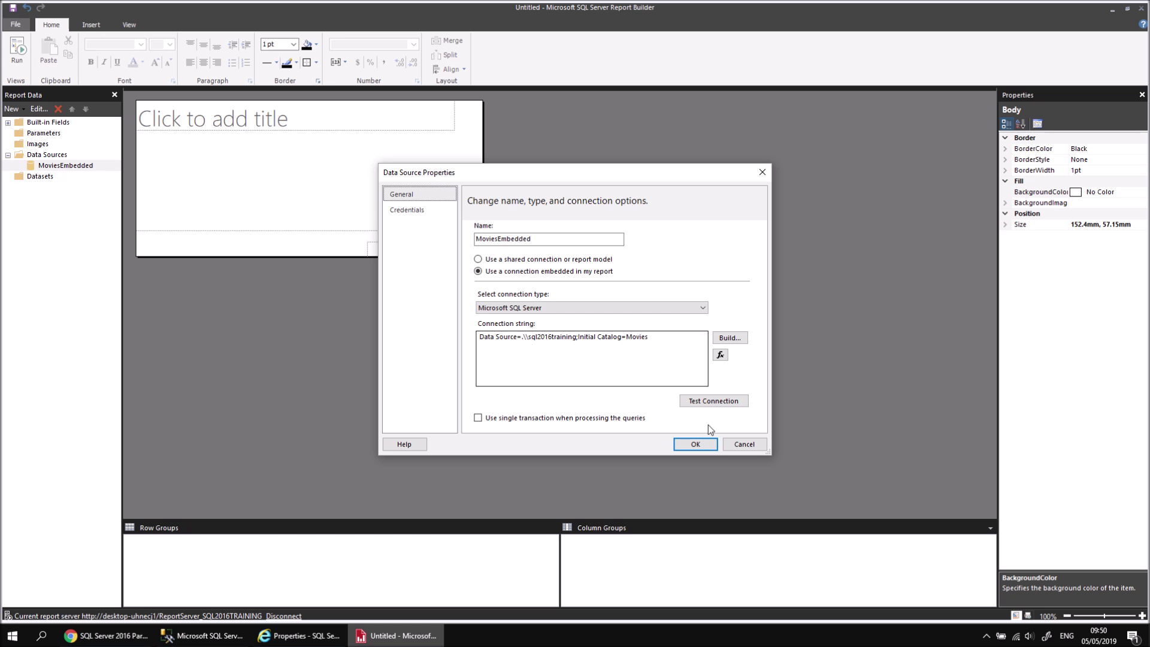
{"action": "left_click", "coordinate": [746, 448]}
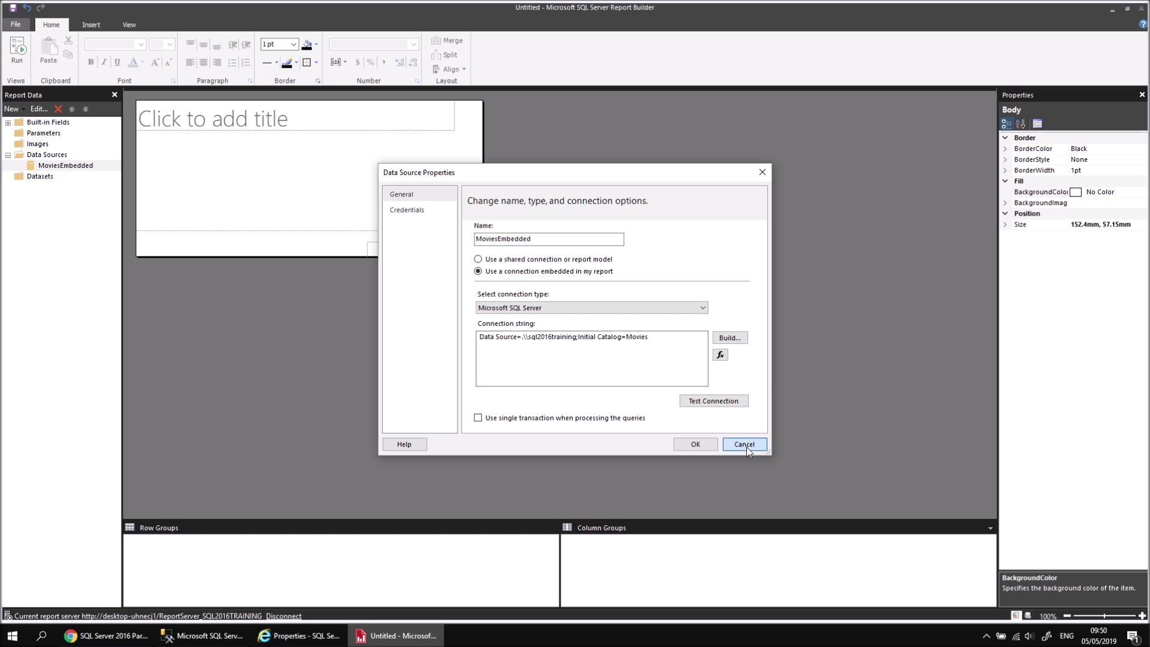
{"action": "left_click", "coordinate": [302, 642]}
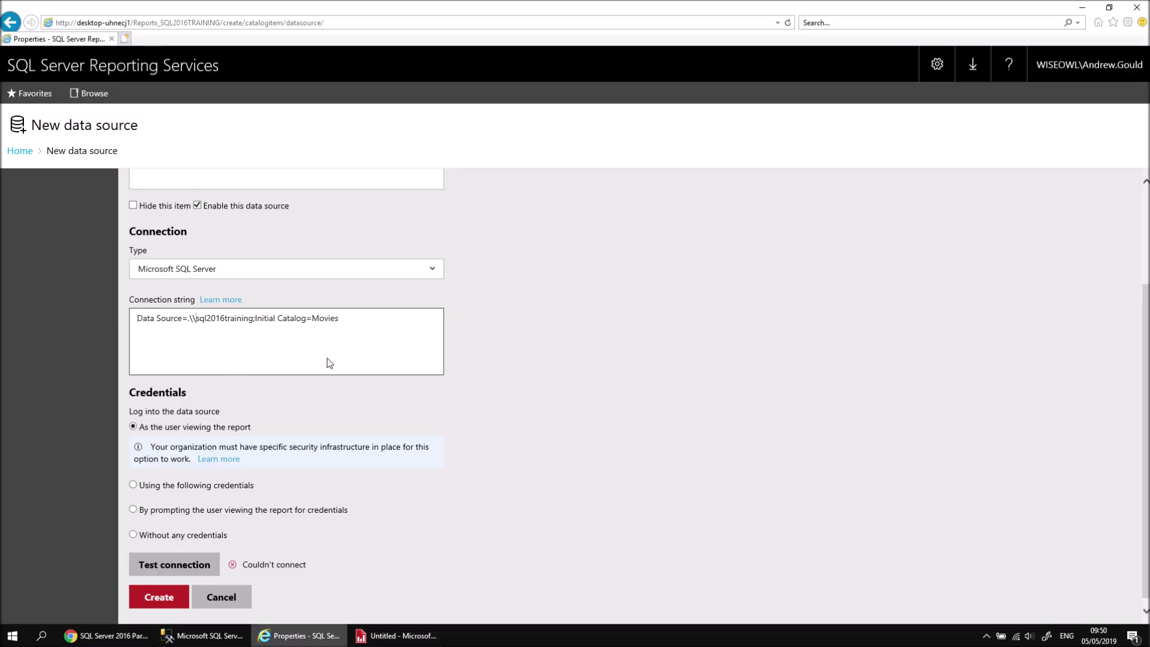
Step: Remove the extra backslash before sql2016training, retest the connection, and create MoviesShared
{"action": "key", "text": "BackSpace"}
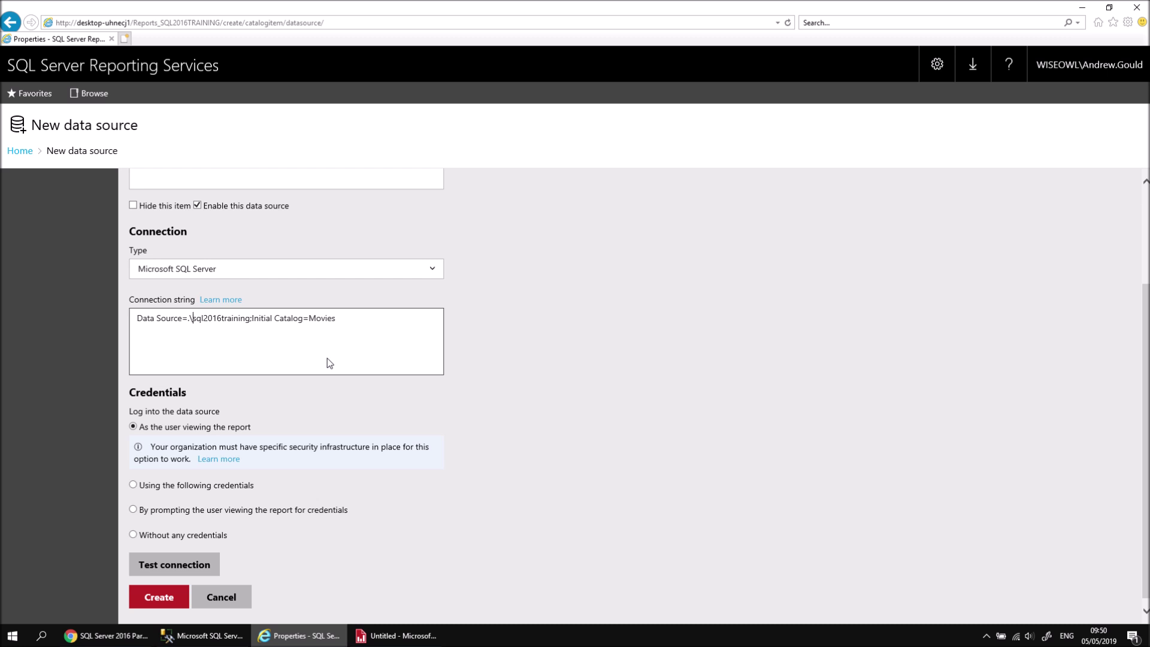
{"action": "left_click", "coordinate": [175, 566]}
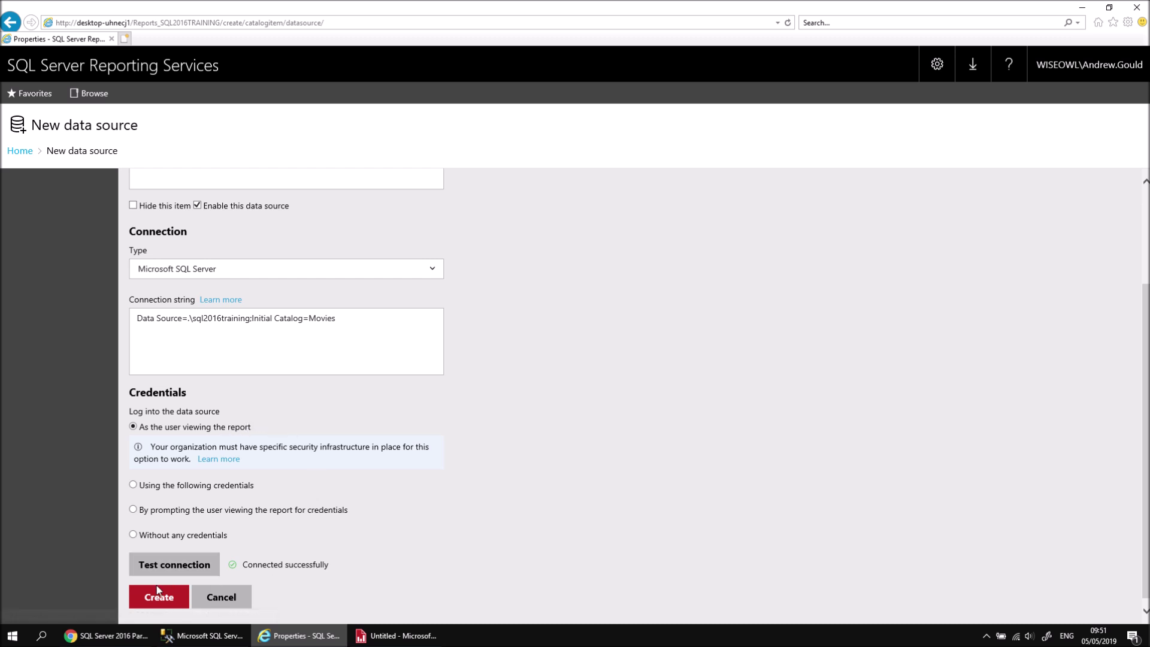
{"action": "left_click", "coordinate": [162, 601]}
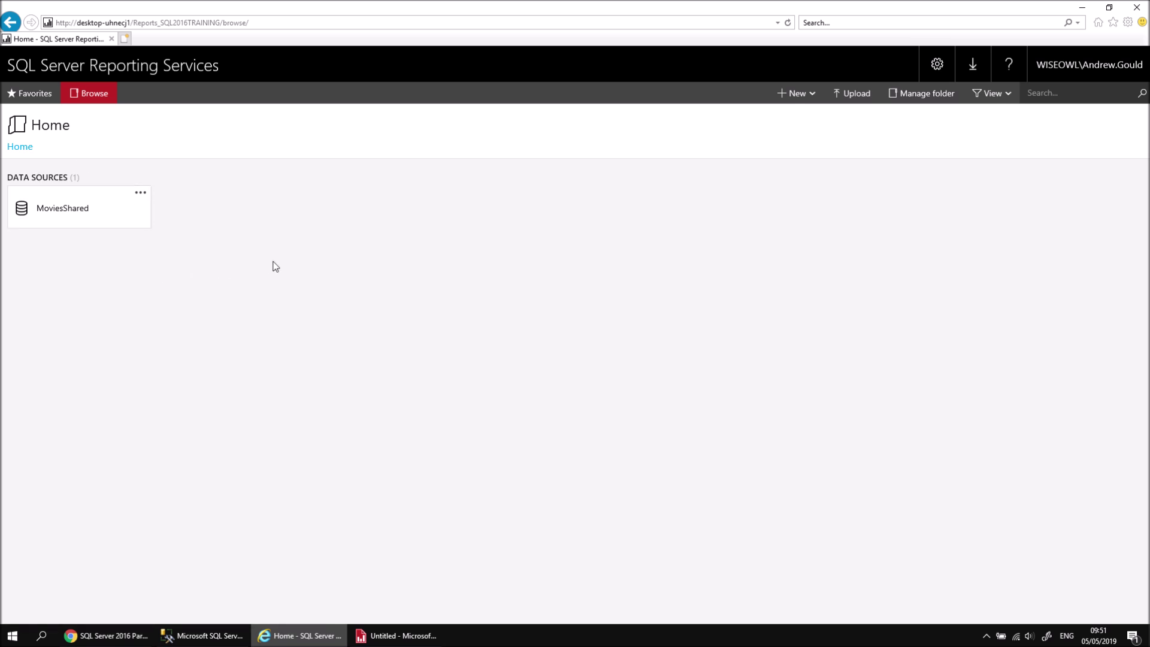
Step: Refresh the portal, then add a new report data source named MoviesShared in Report Builder
{"action": "left_click", "coordinate": [789, 23]}
{"action": "left_click", "coordinate": [392, 635]}
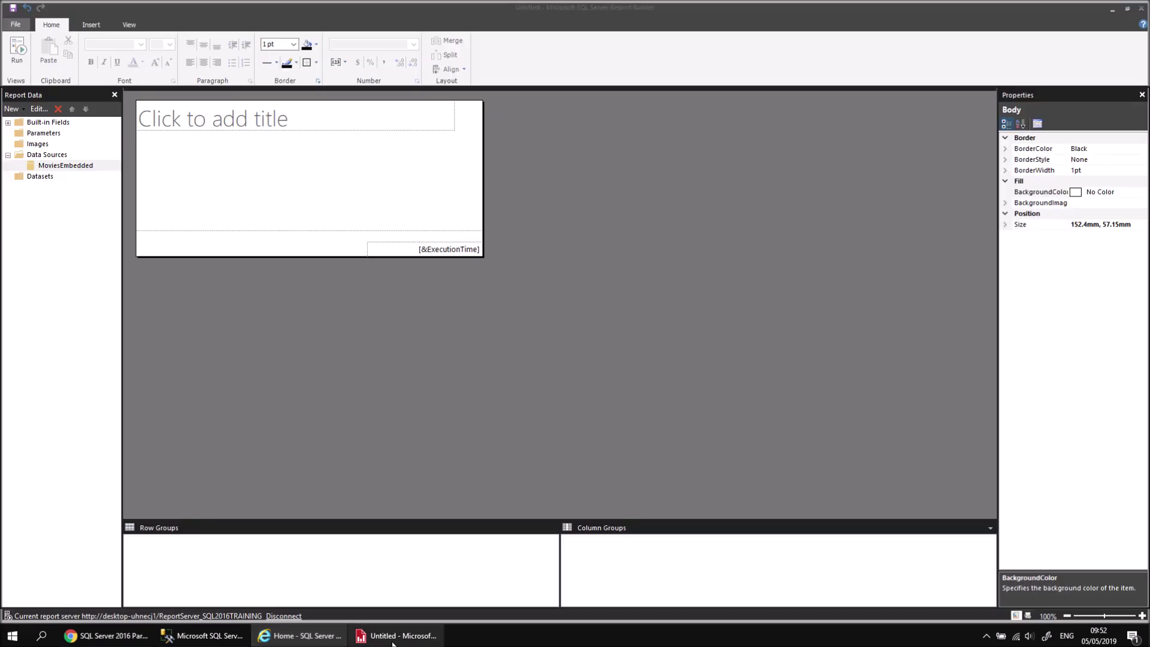
{"action": "right_click", "coordinate": [70, 157]}
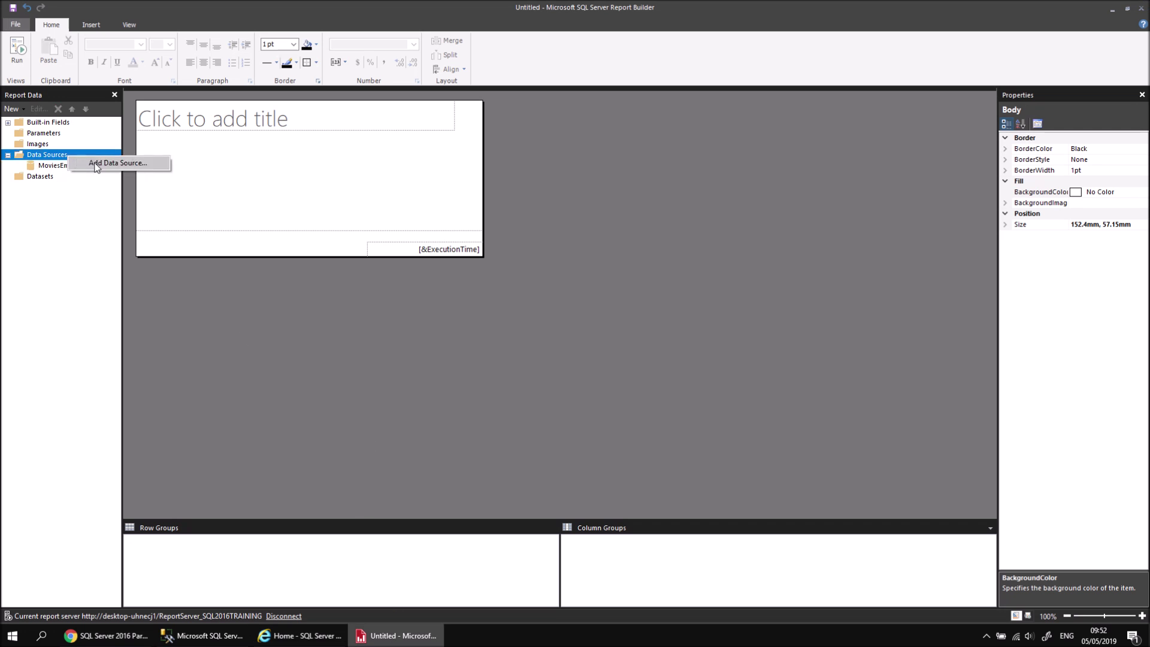
{"action": "left_click", "coordinate": [98, 163]}
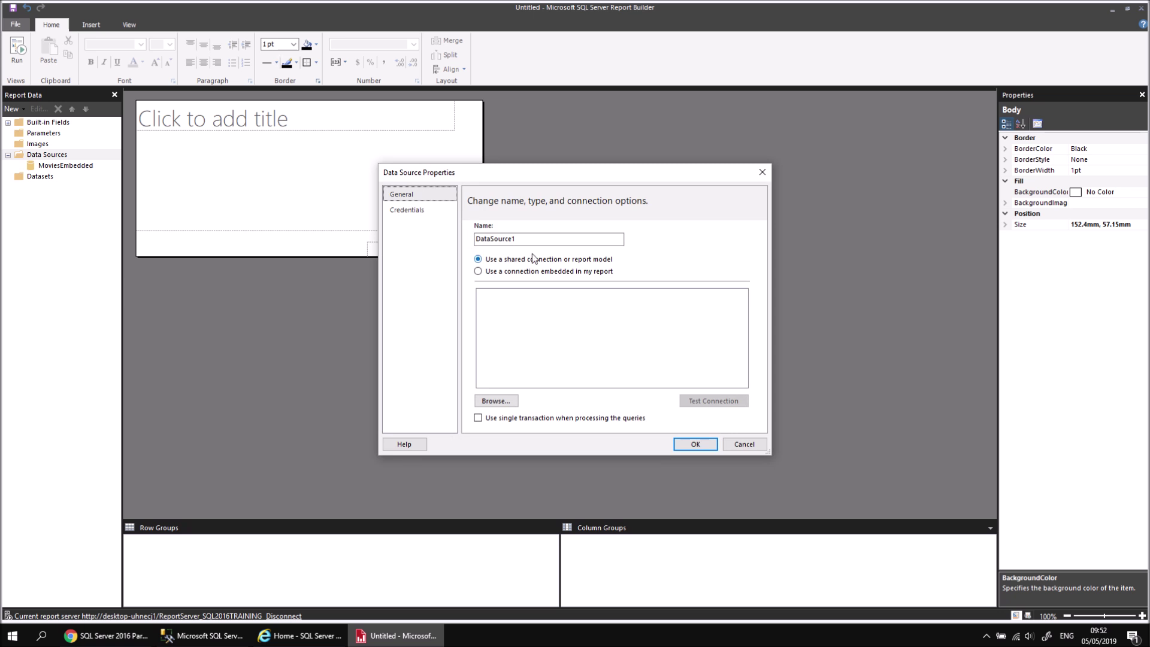
{"action": "double_click", "coordinate": [520, 239]}
{"action": "type", "text": "MoviesShared"}
Step: Point the MoviesShared data source at the shared MoviesShared connection on the report server
{"action": "left_click", "coordinate": [495, 405]}
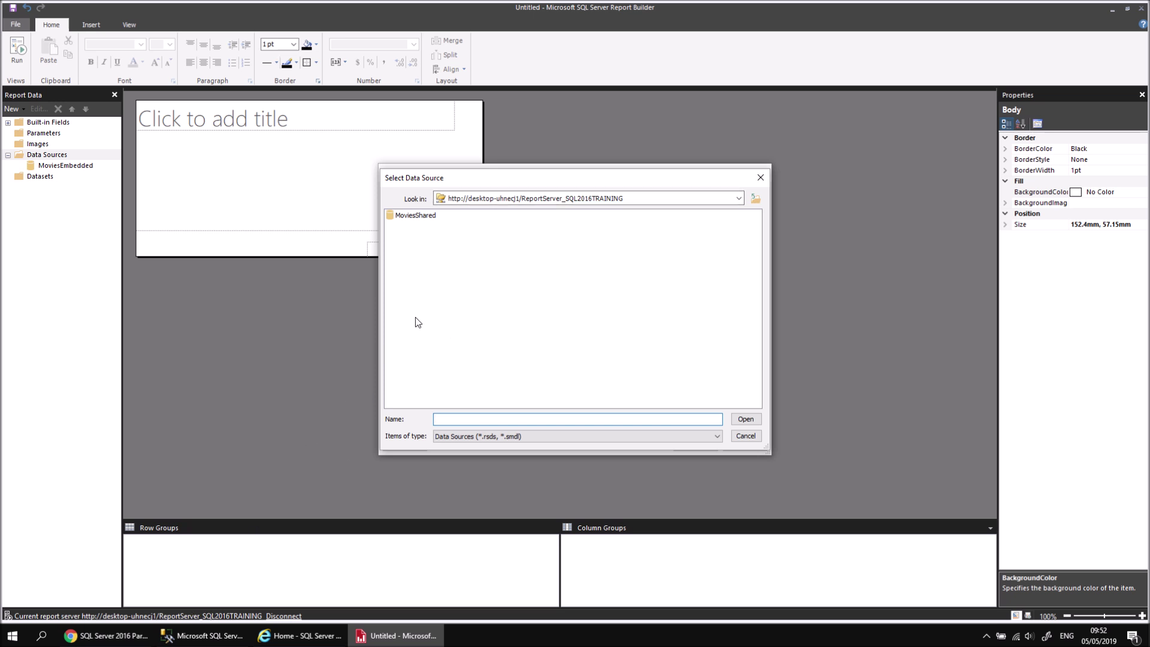
{"action": "left_click", "coordinate": [408, 218]}
{"action": "left_click", "coordinate": [746, 420]}
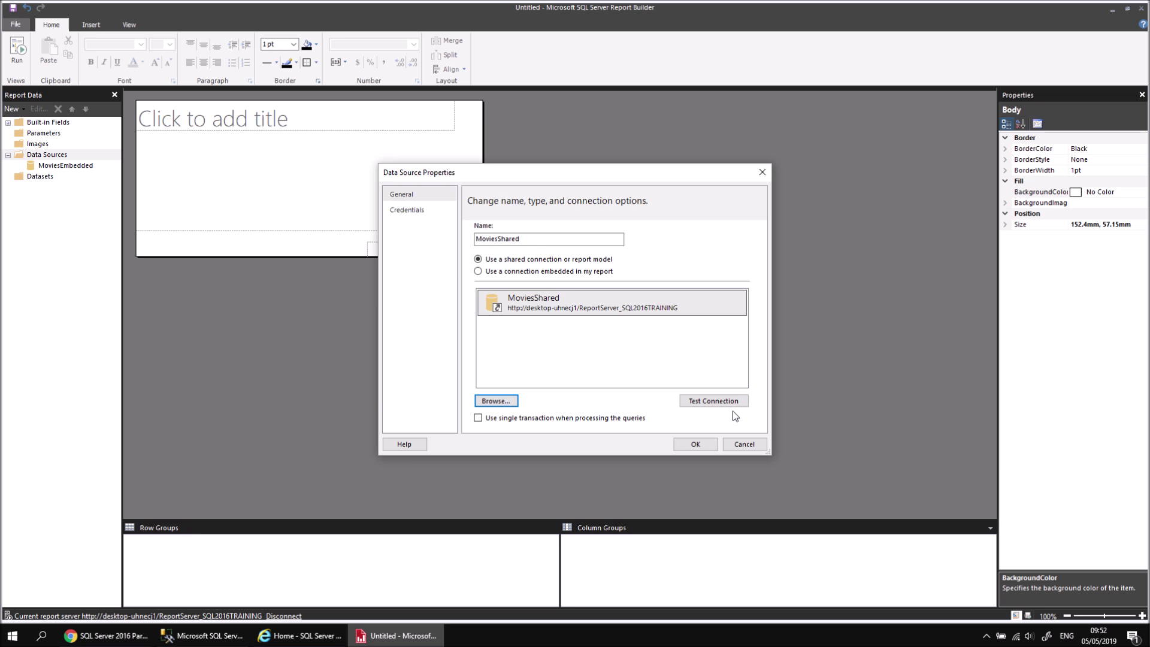
{"action": "left_click", "coordinate": [587, 308]}
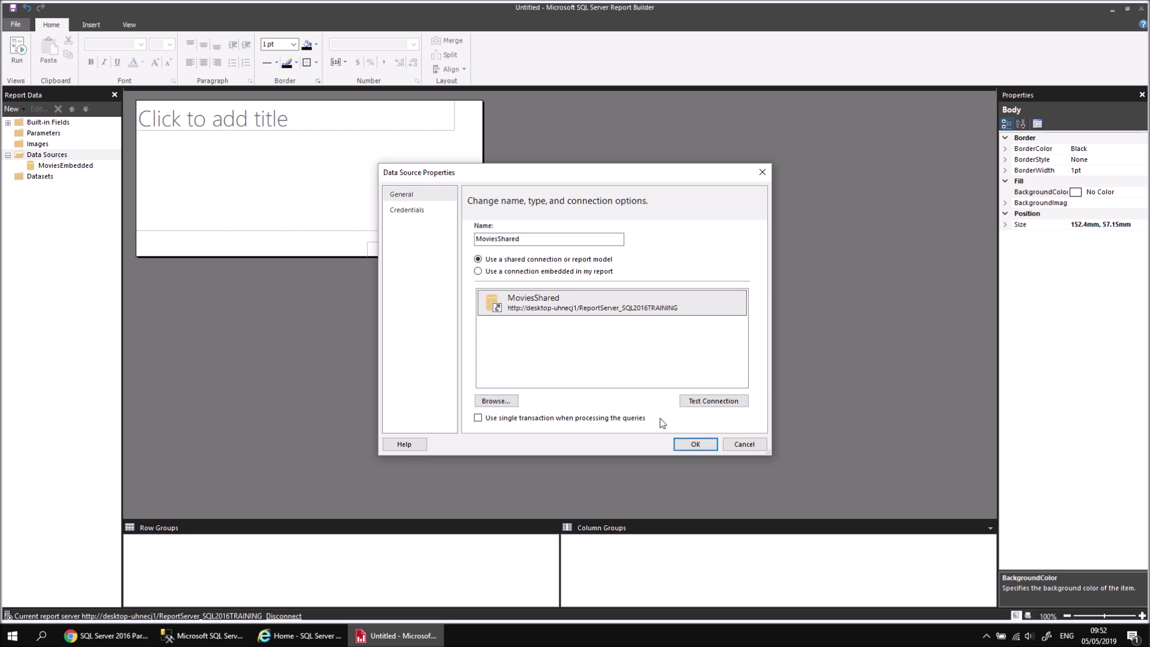
{"action": "left_click", "coordinate": [695, 444]}
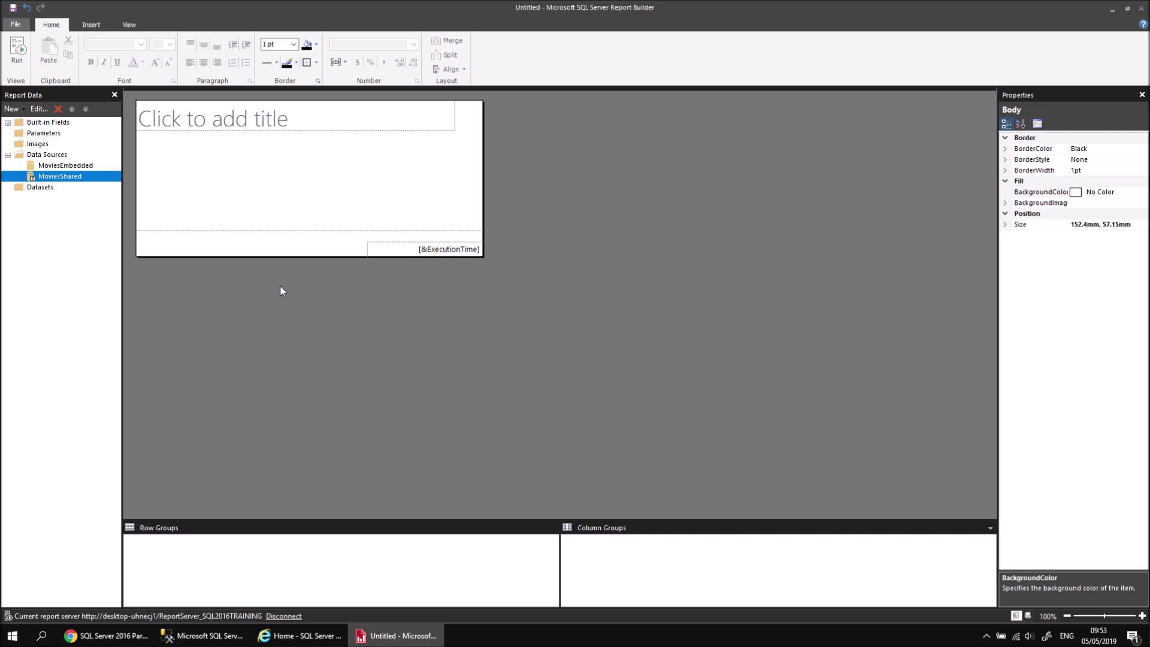
Step: Start a new blank report without saving the current untitled one
{"action": "left_click", "coordinate": [24, 24]}
{"action": "left_click", "coordinate": [35, 57]}
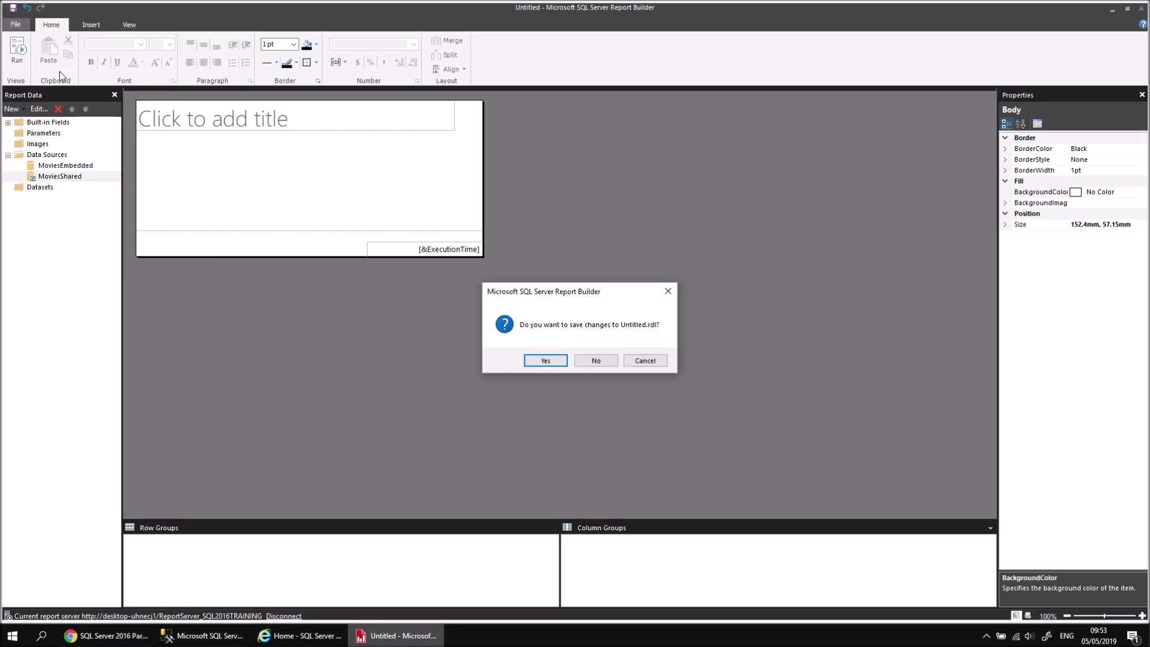
{"action": "left_click", "coordinate": [595, 361]}
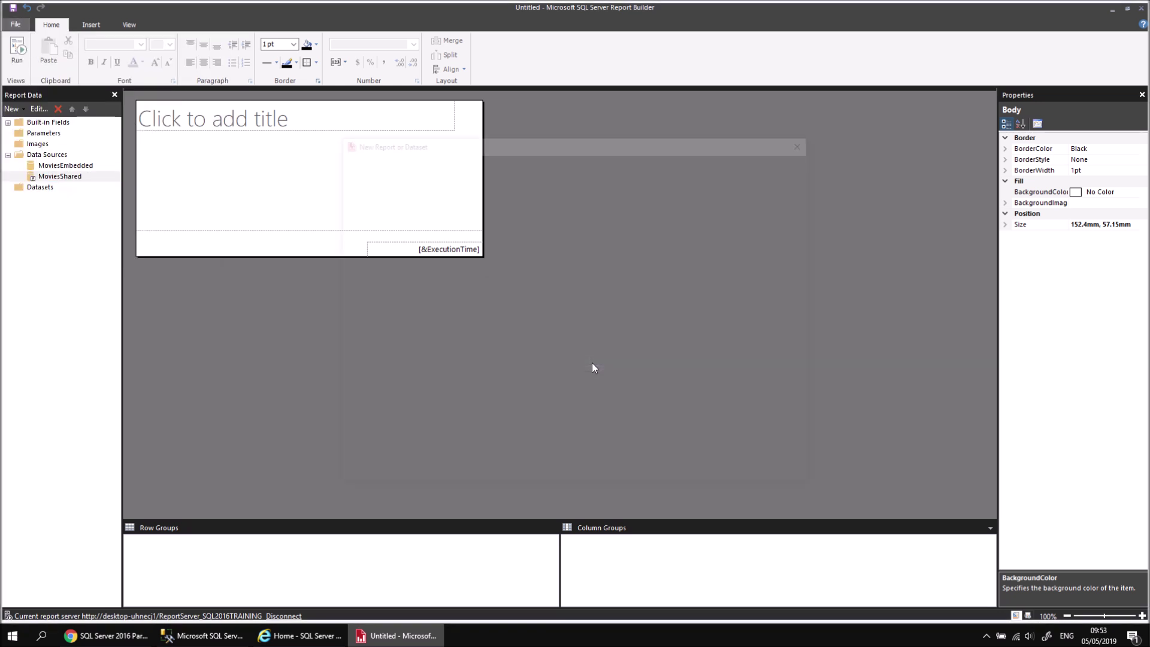
{"action": "left_click", "coordinate": [563, 323]}
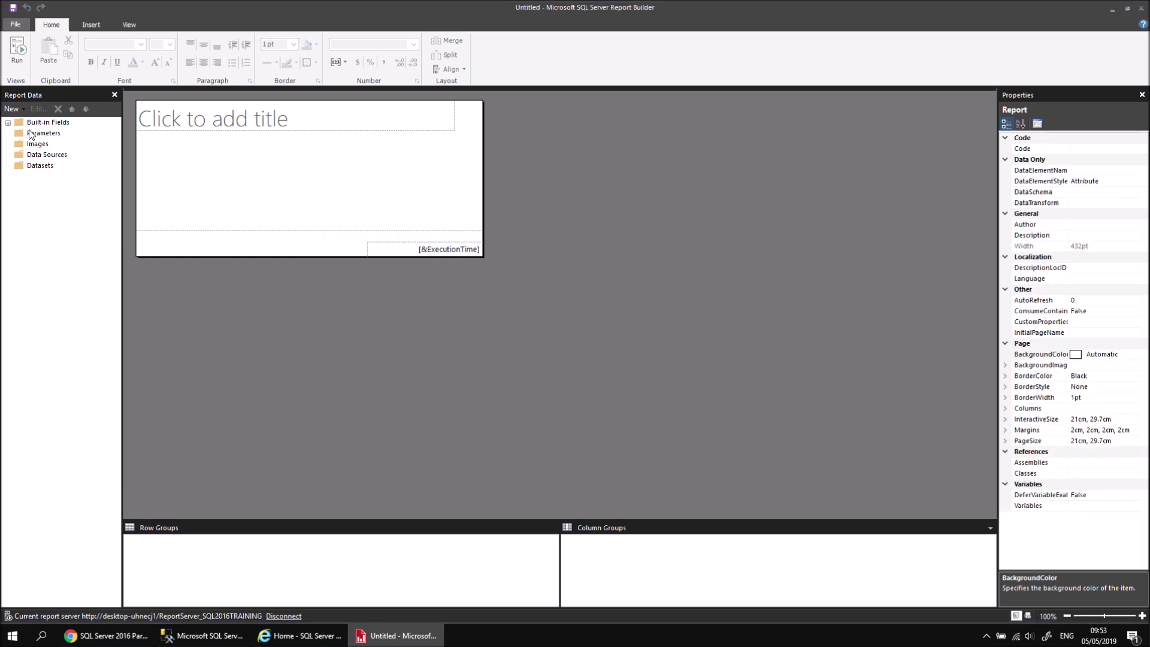
Step: Add a data source named MoviesShared using the shared MoviesShared connection
{"action": "right_click", "coordinate": [57, 156]}
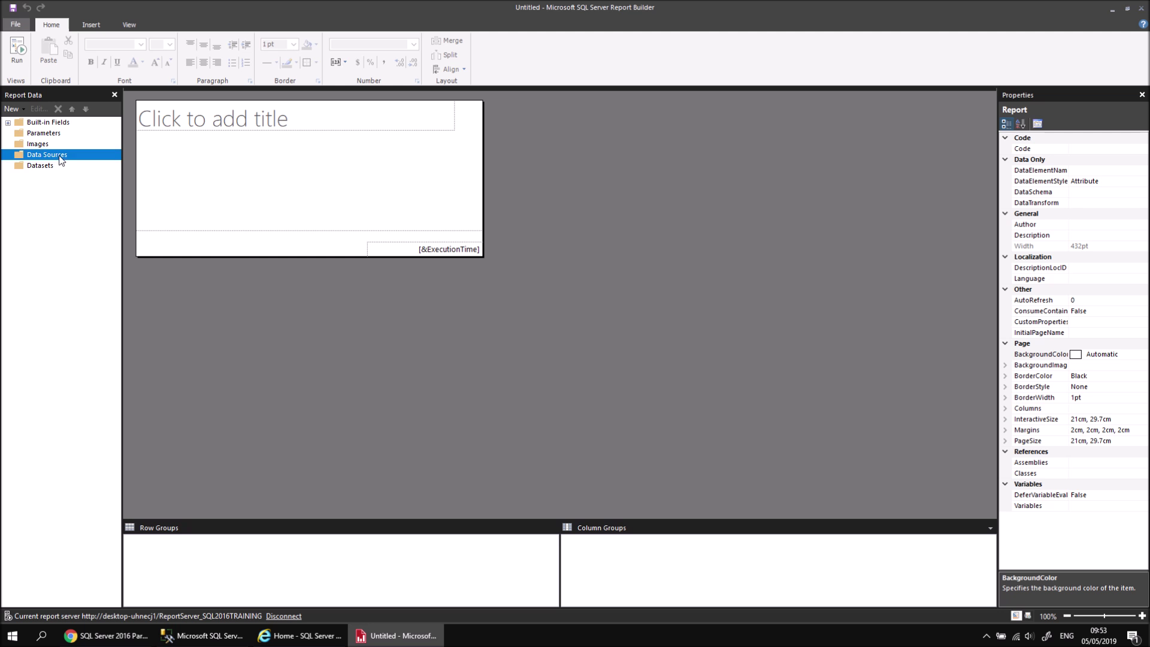
{"action": "left_click", "coordinate": [108, 163]}
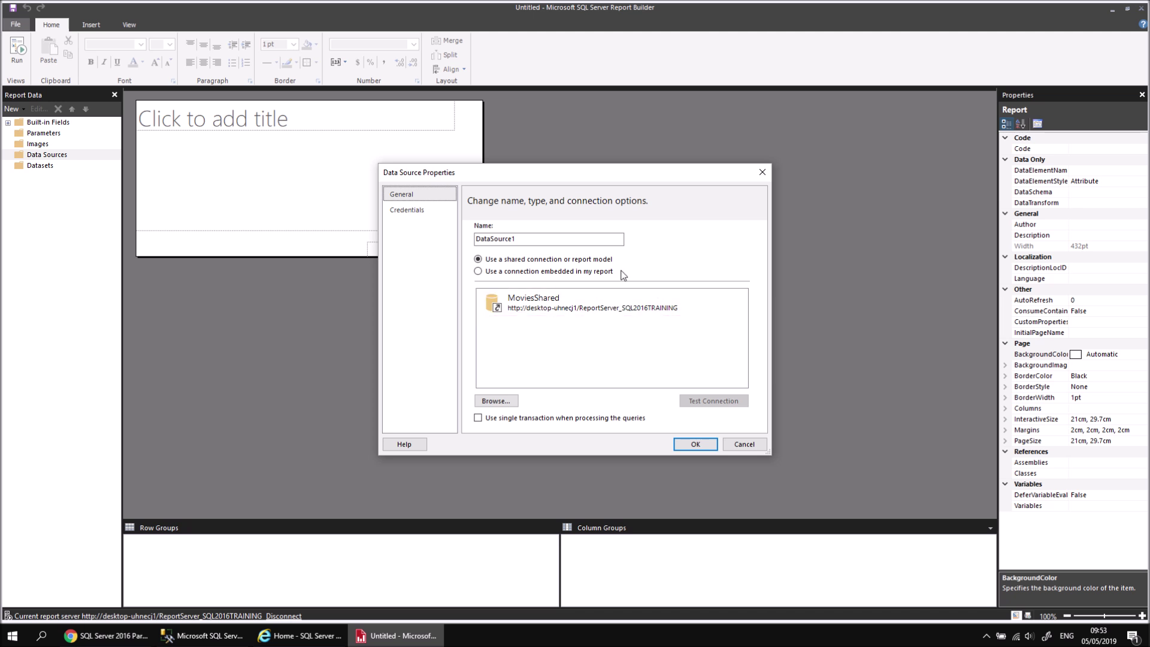
{"action": "left_click", "coordinate": [573, 306]}
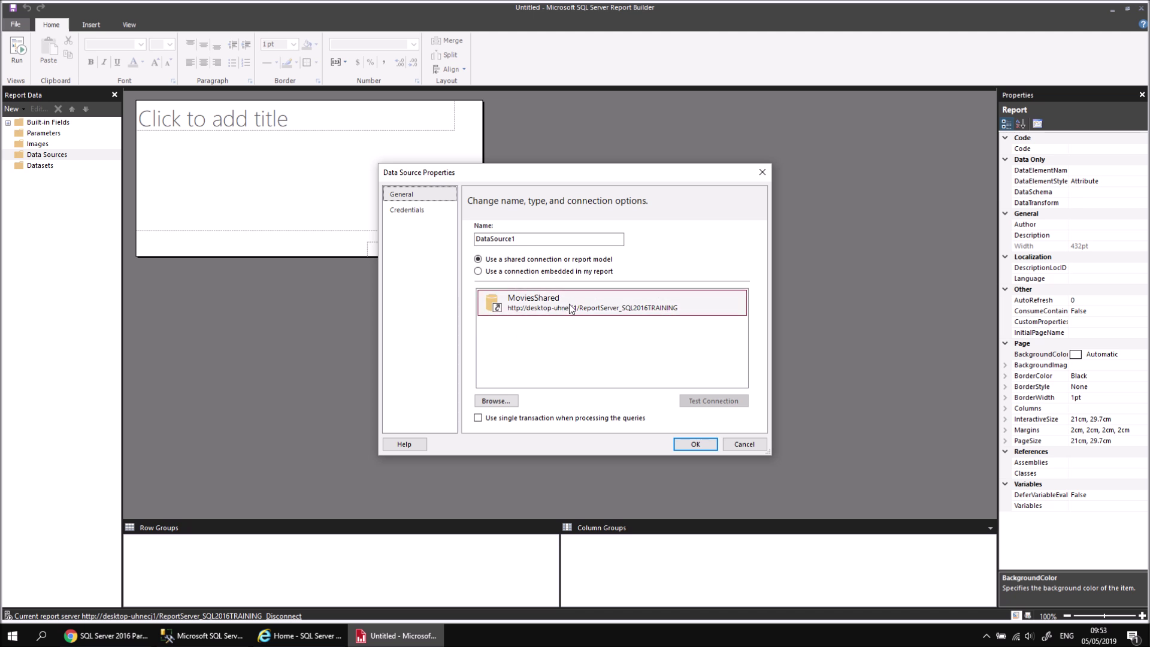
{"action": "double_click", "coordinate": [510, 239]}
{"action": "type", "text": "MoviesShared"}
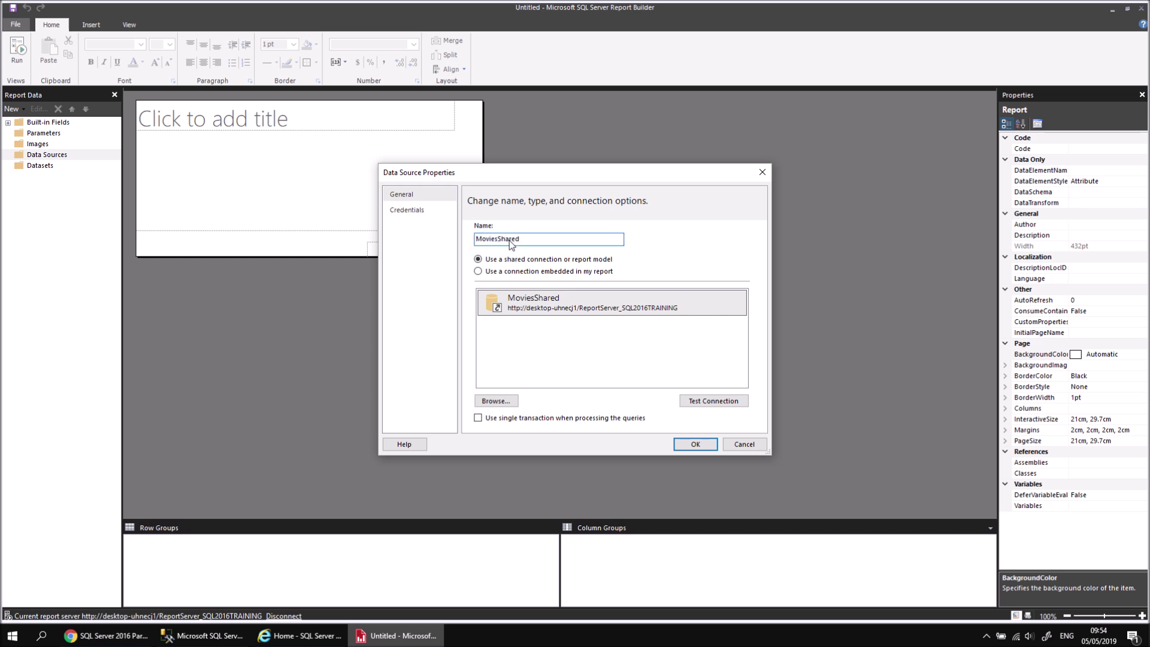
{"action": "left_click", "coordinate": [695, 445]}
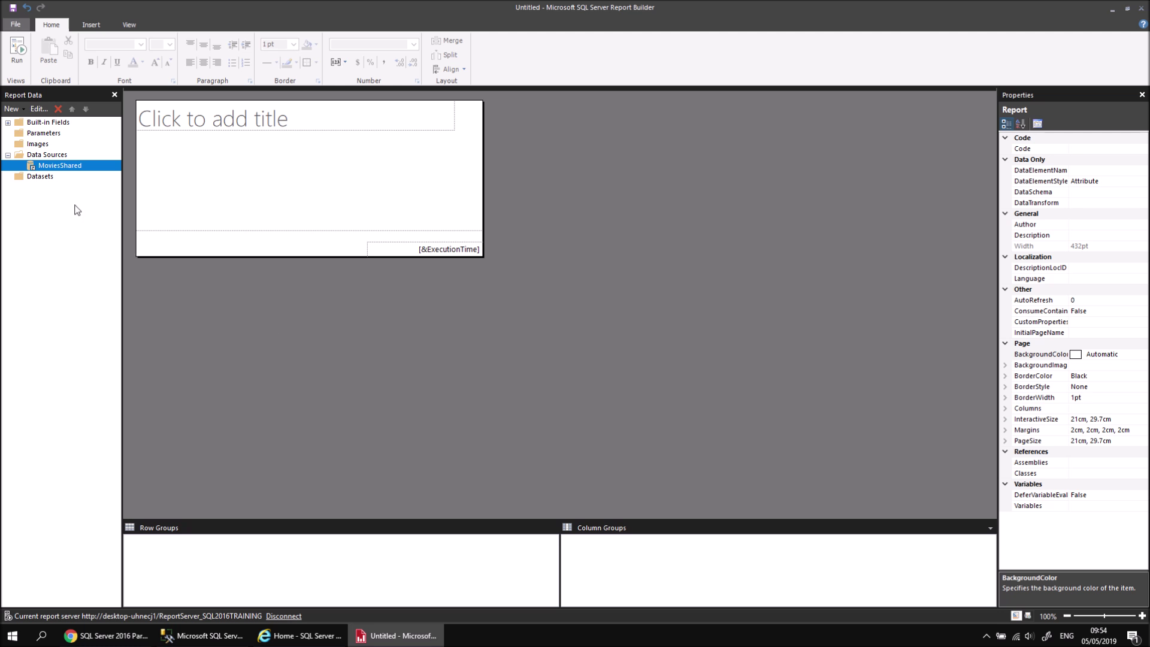
Step: Add a new dataset on the MoviesShared data source and name it Films
{"action": "right_click", "coordinate": [82, 173]}
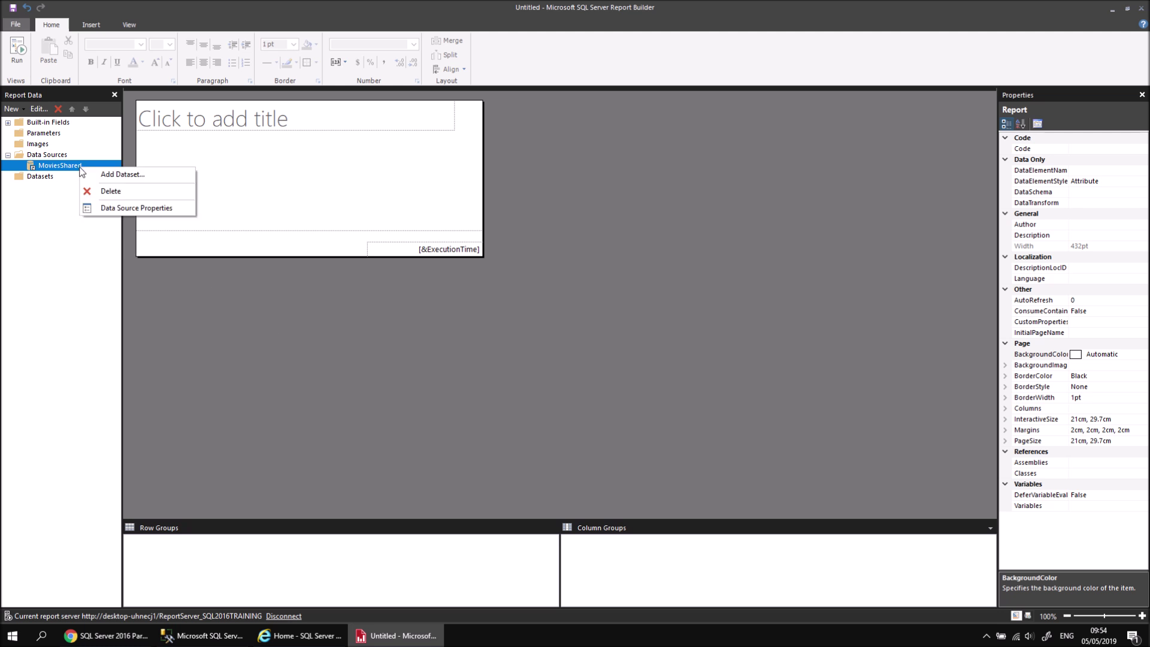
{"action": "left_click", "coordinate": [145, 175]}
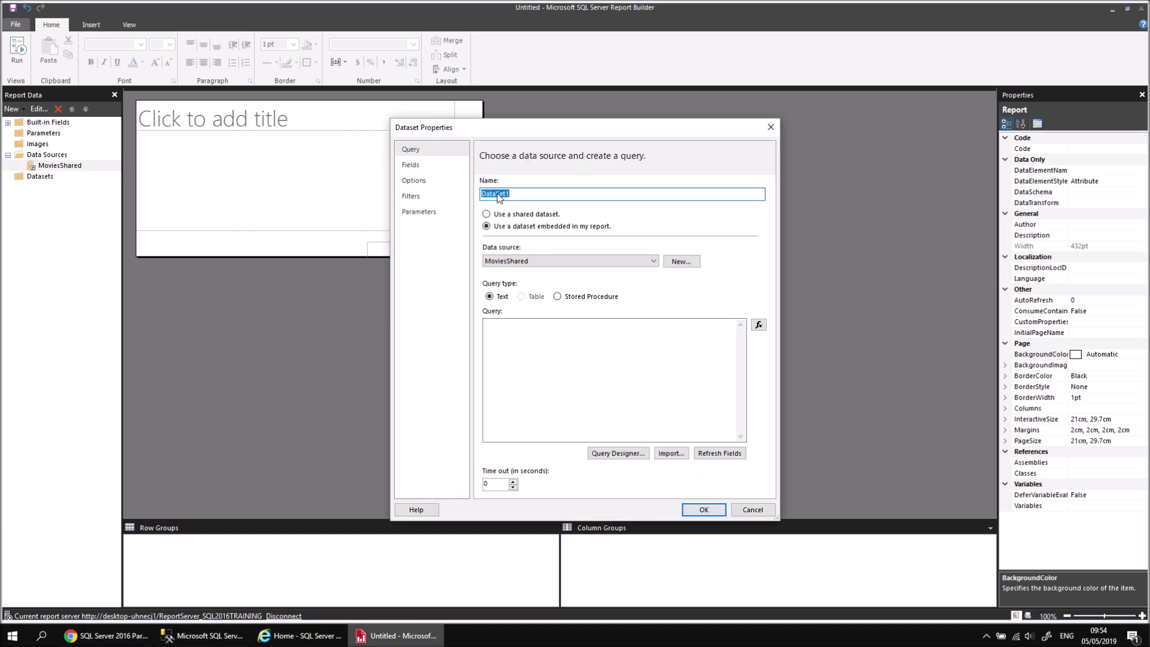
{"action": "type", "text": "Films"}
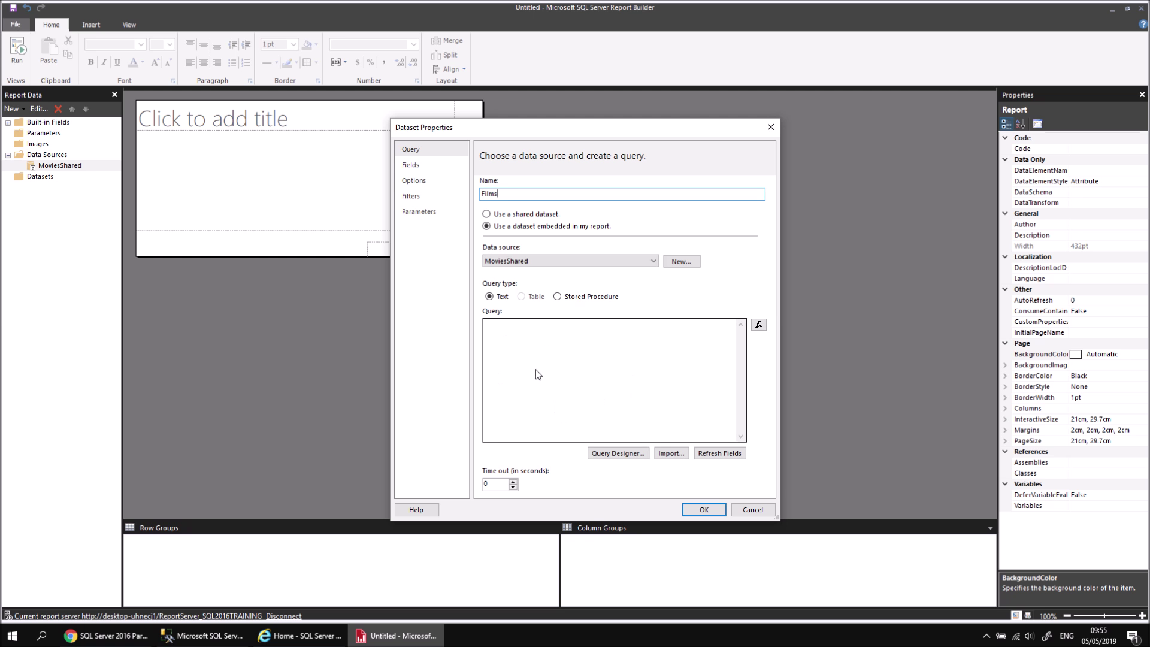
Step: Build the query selecting Title, ReleaseDate and OscarWins from the Film table
{"action": "left_click", "coordinate": [616, 459]}
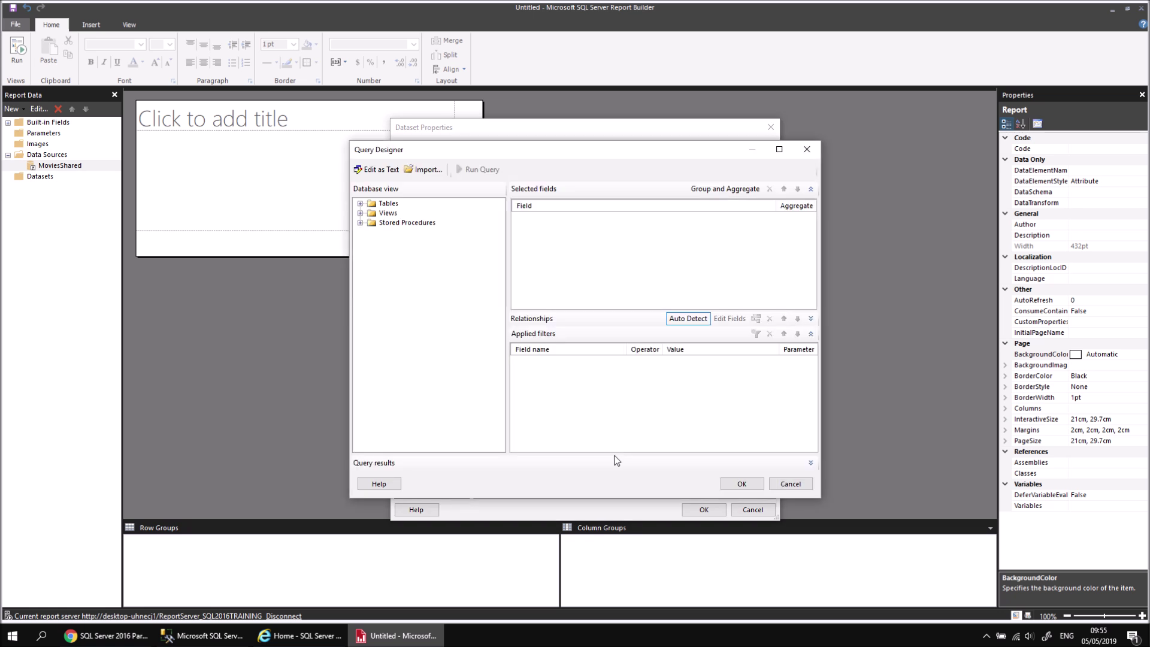
{"action": "left_click", "coordinate": [360, 203]}
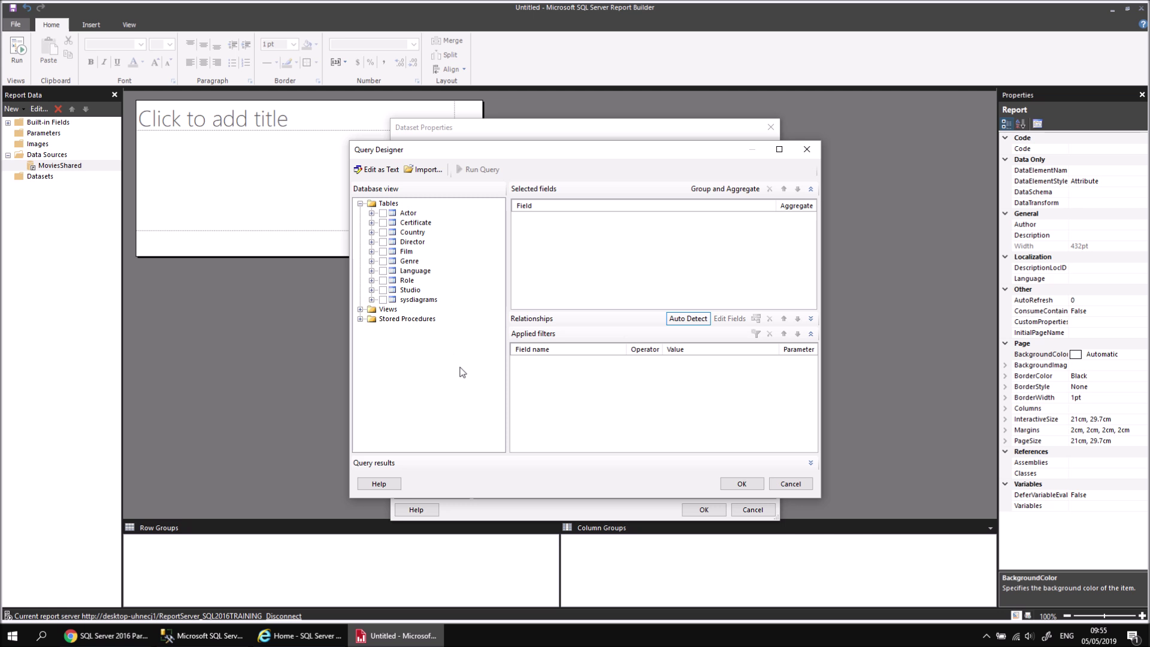
{"action": "left_click", "coordinate": [372, 251]}
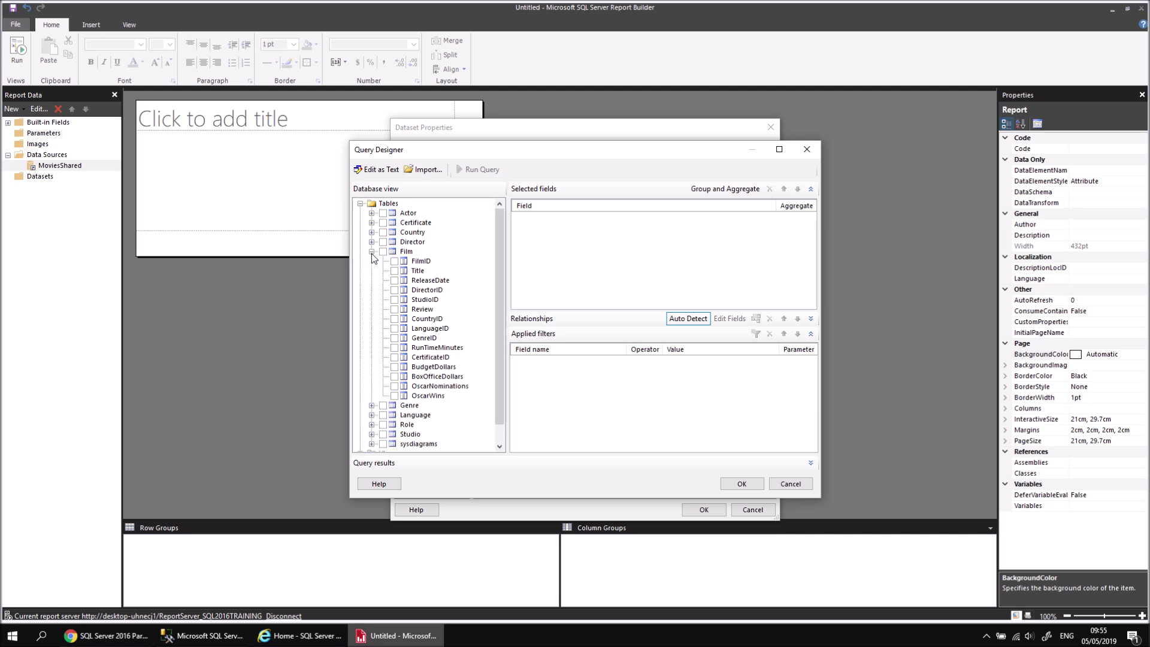
{"action": "left_click", "coordinate": [395, 271]}
{"action": "left_click", "coordinate": [394, 280]}
{"action": "left_click", "coordinate": [395, 396]}
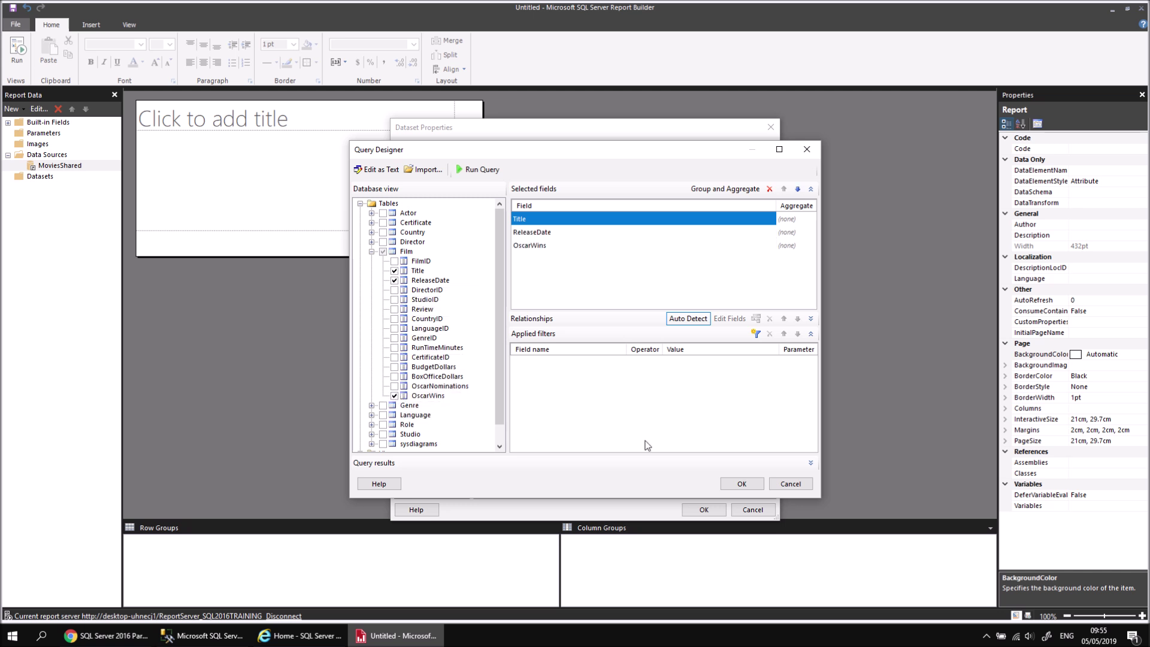
{"action": "left_click", "coordinate": [735, 485]}
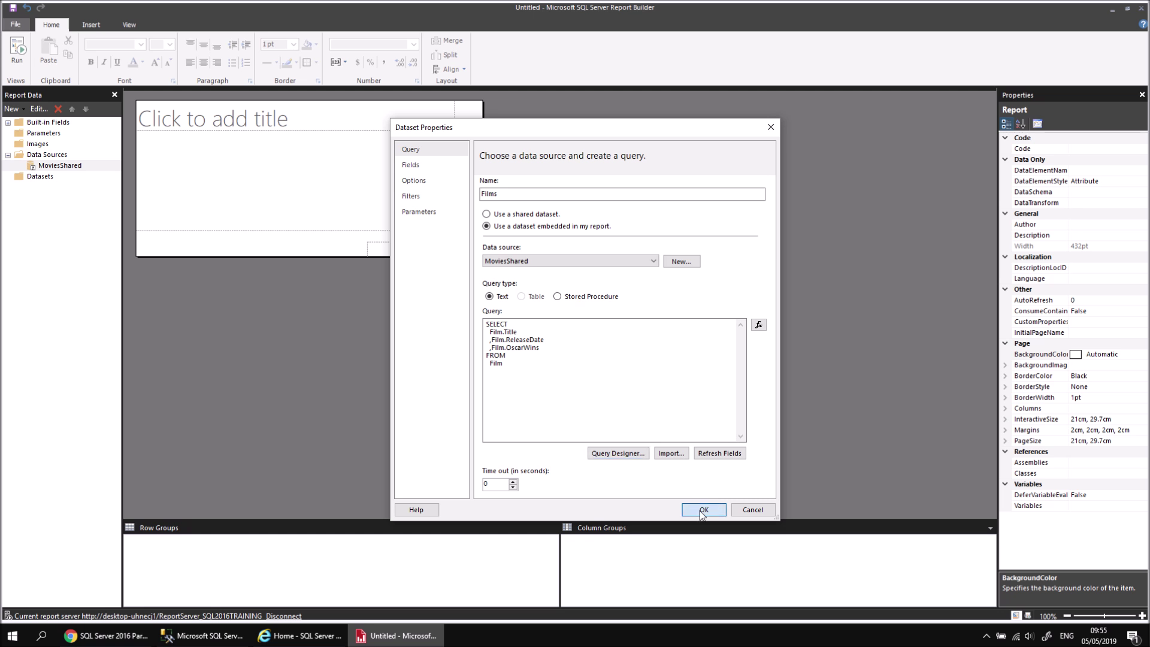
{"action": "left_click", "coordinate": [703, 511]}
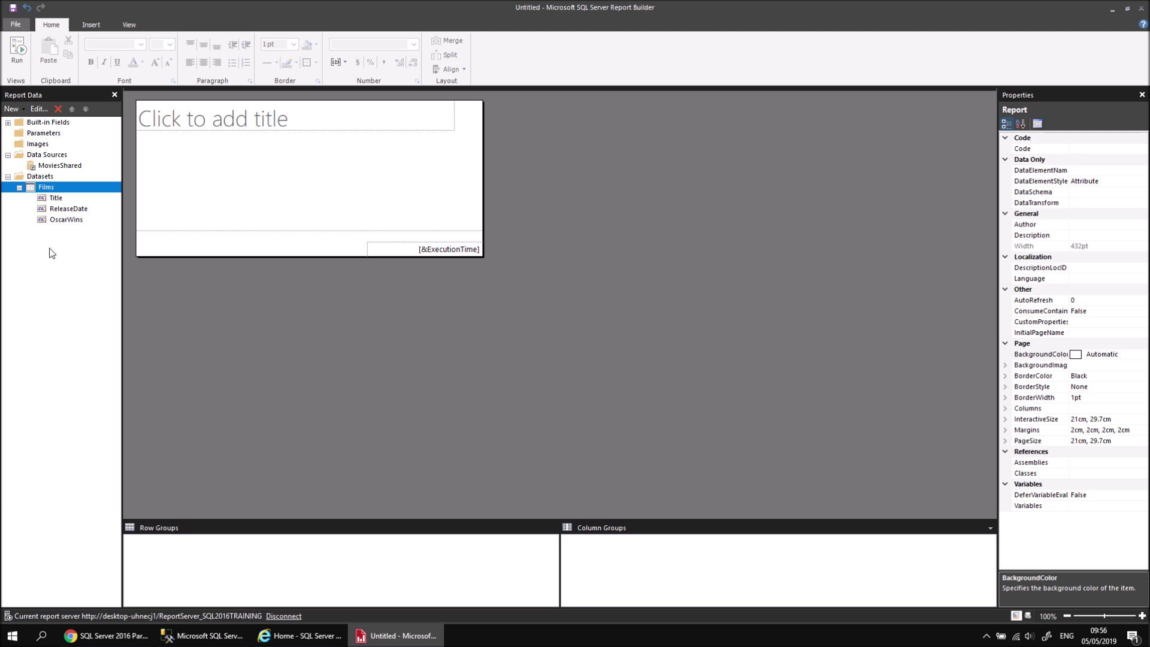
Step: Create a new shared dataset from the web portal and allow Report Builder to launch
{"action": "left_click", "coordinate": [321, 638]}
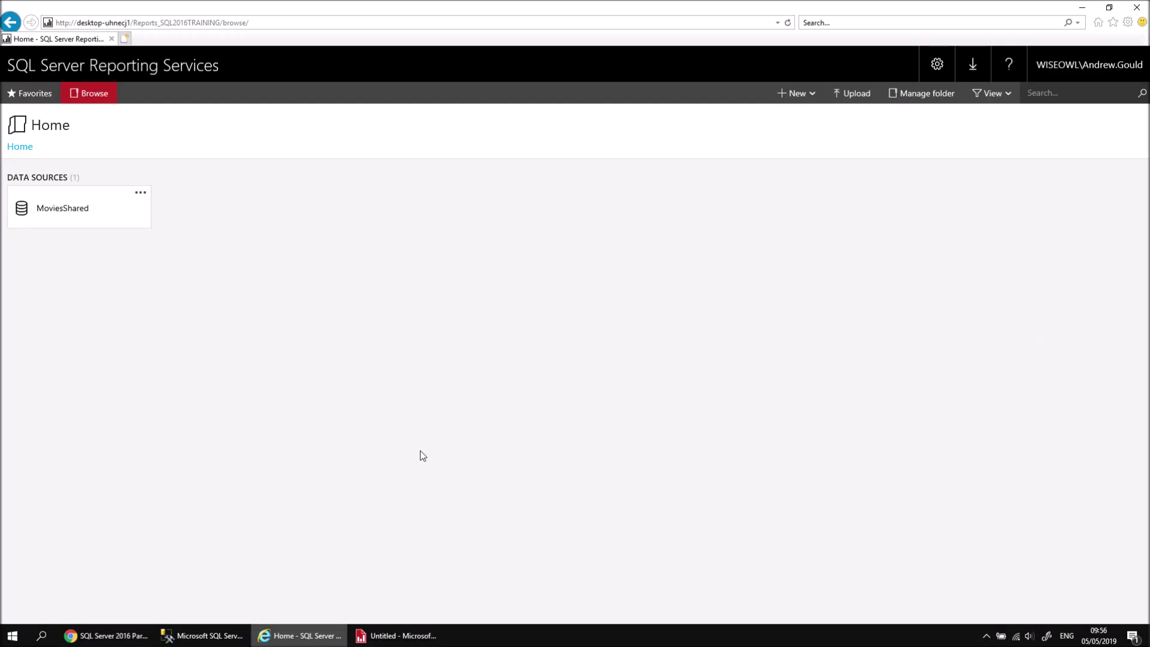
{"action": "left_click", "coordinate": [804, 96]}
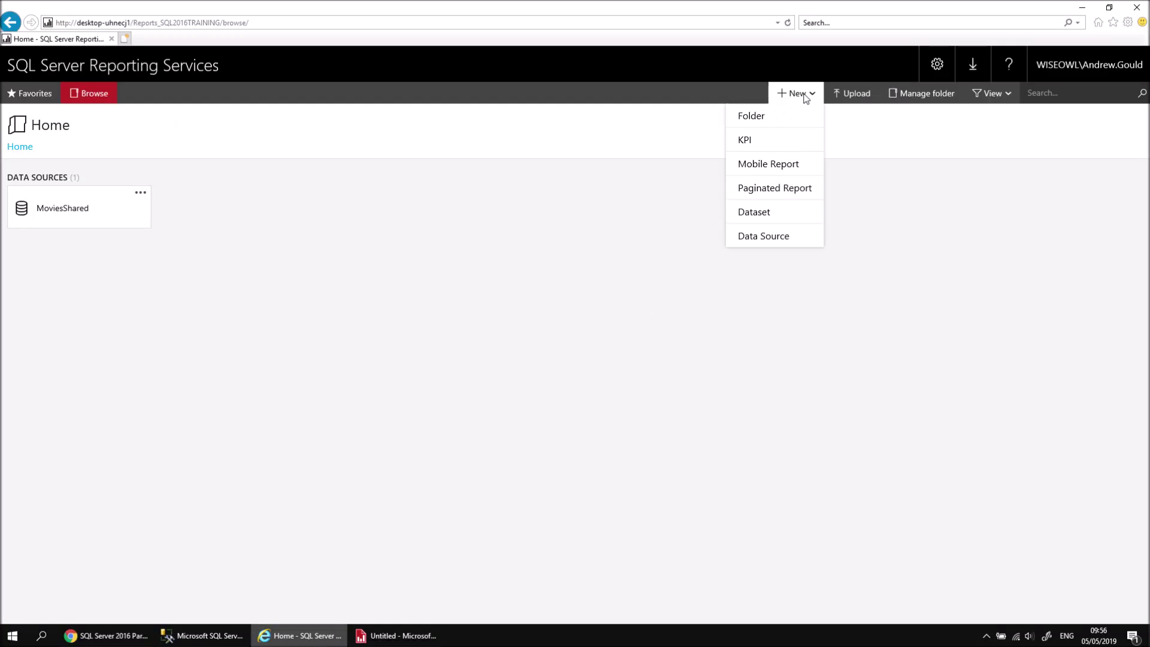
{"action": "left_click", "coordinate": [768, 214]}
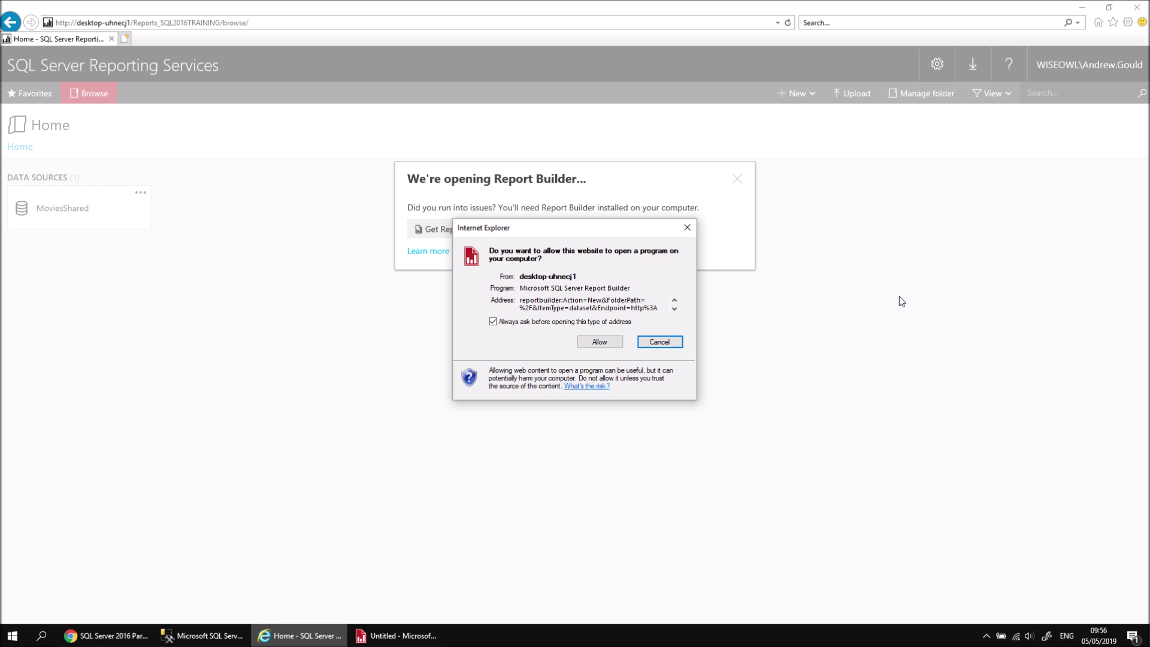
{"action": "left_click", "coordinate": [600, 342]}
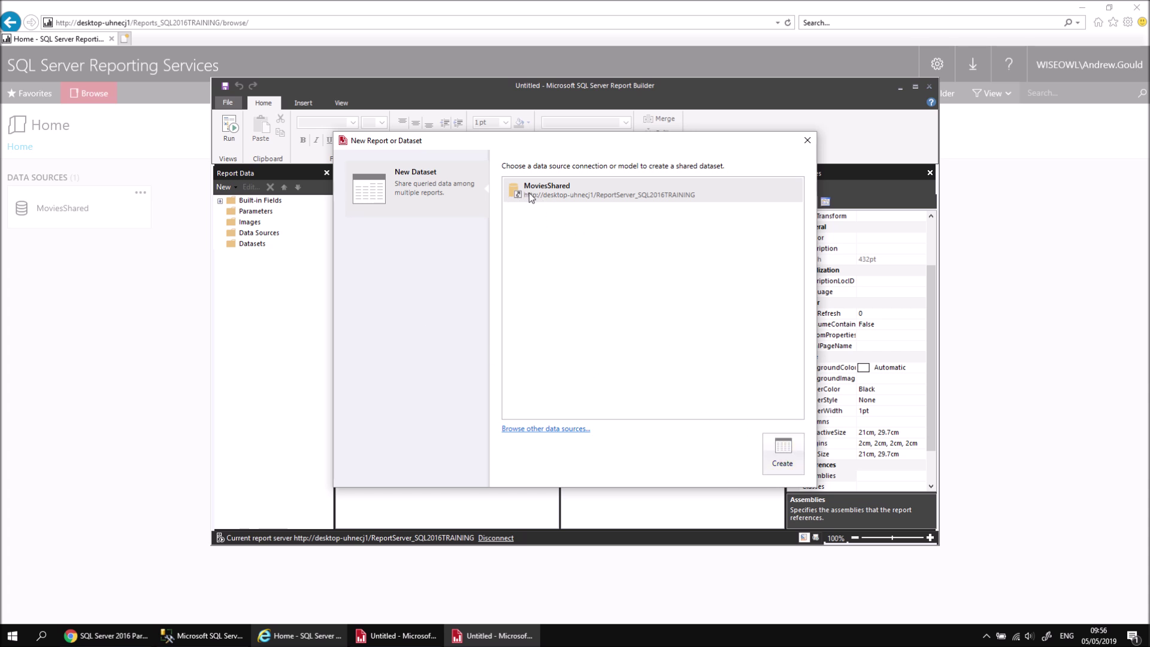
Step: Use MoviesShared and select Film's Title, ReleaseDate, RunTimeMinutes, BudgetDollars, BoxOfficeDollars, OscarNominations and OscarWins
{"action": "double_click", "coordinate": [586, 191]}
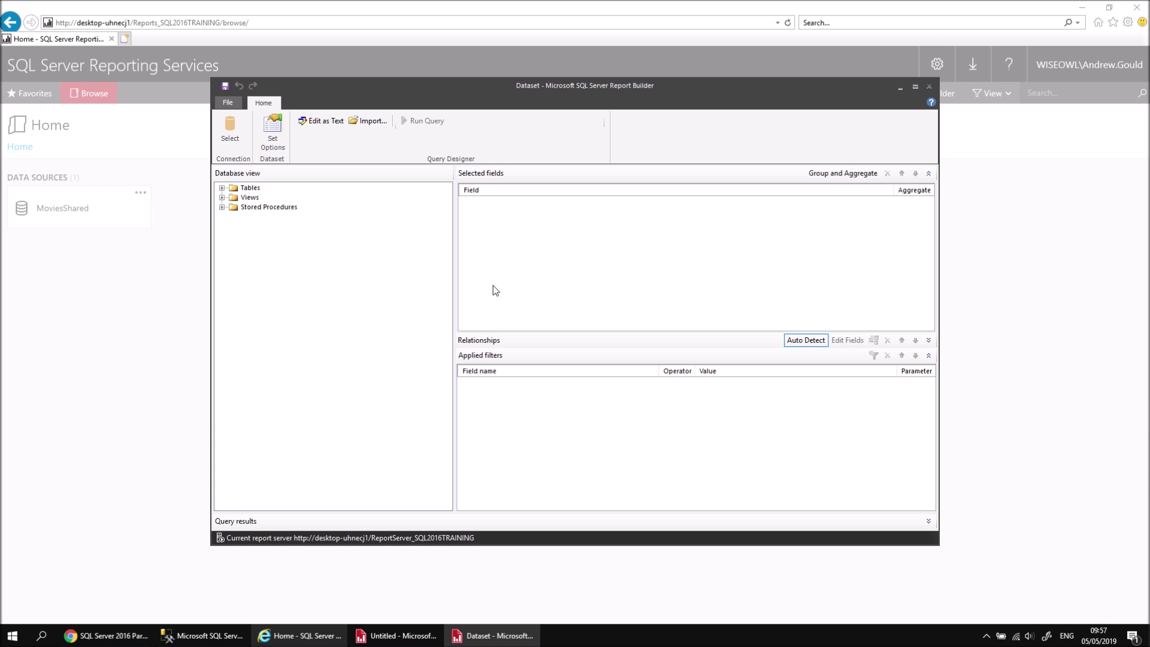
{"action": "left_click", "coordinate": [222, 188]}
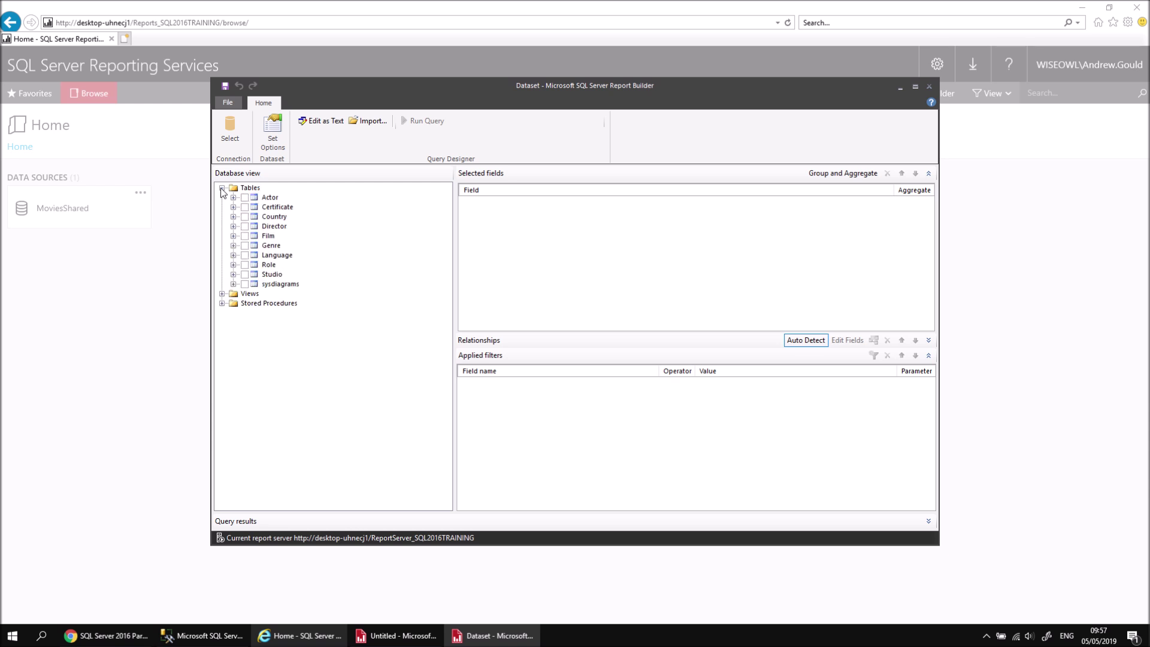
{"action": "left_click", "coordinate": [234, 236]}
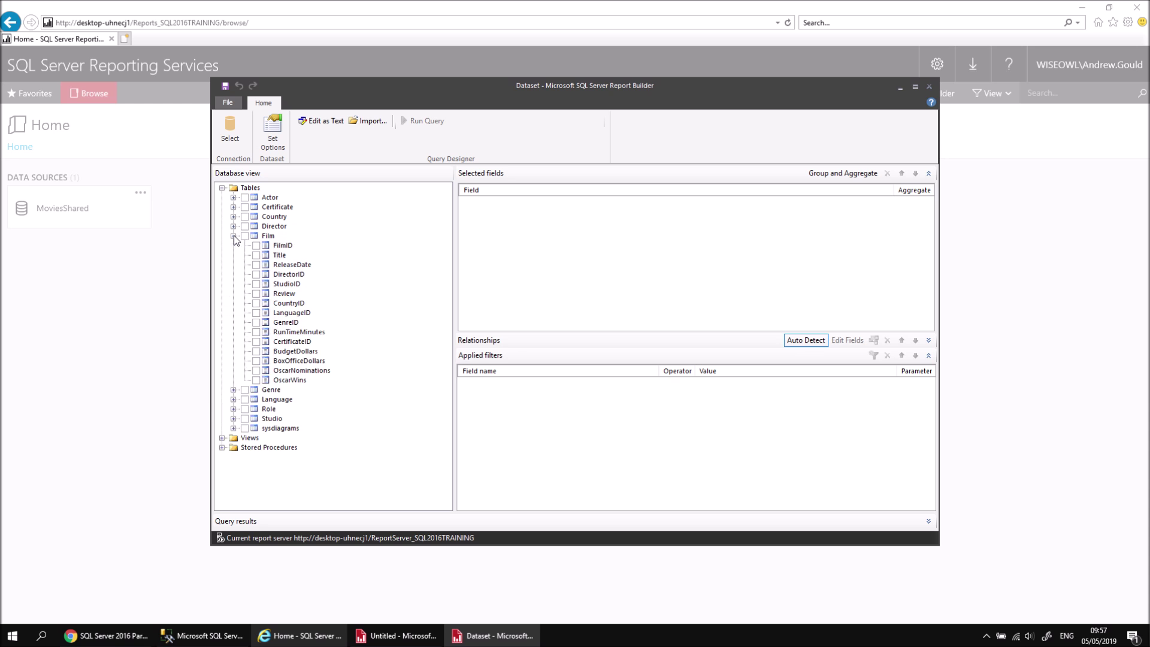
{"action": "left_click", "coordinate": [256, 255]}
{"action": "left_click", "coordinate": [256, 264]}
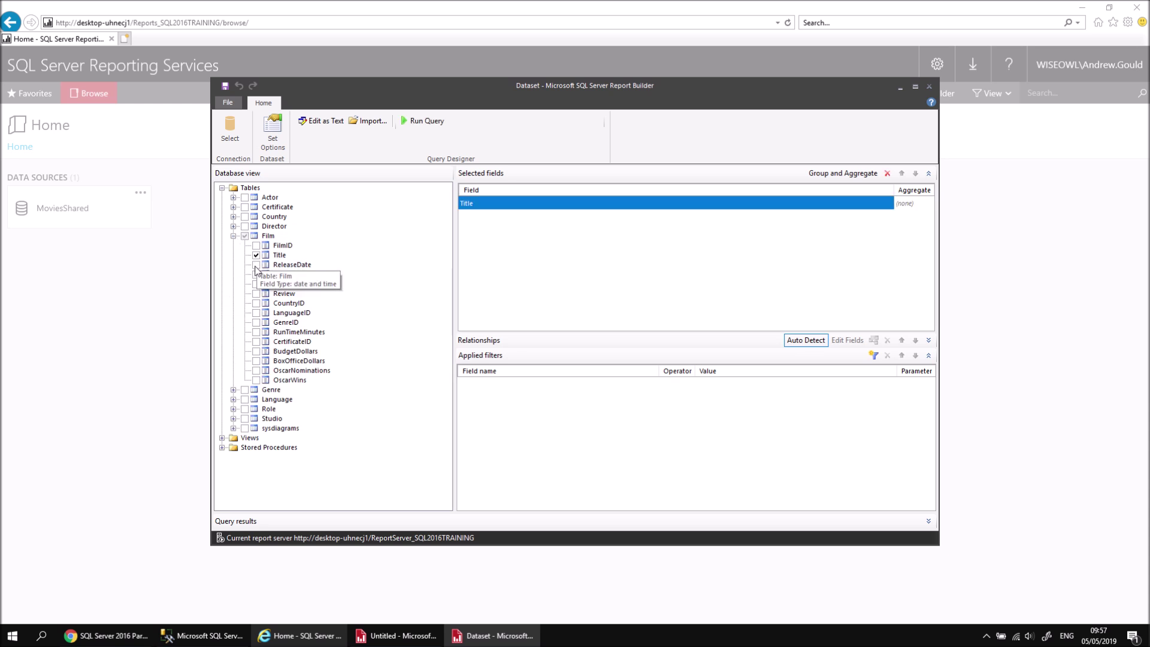
{"action": "left_click", "coordinate": [256, 332]}
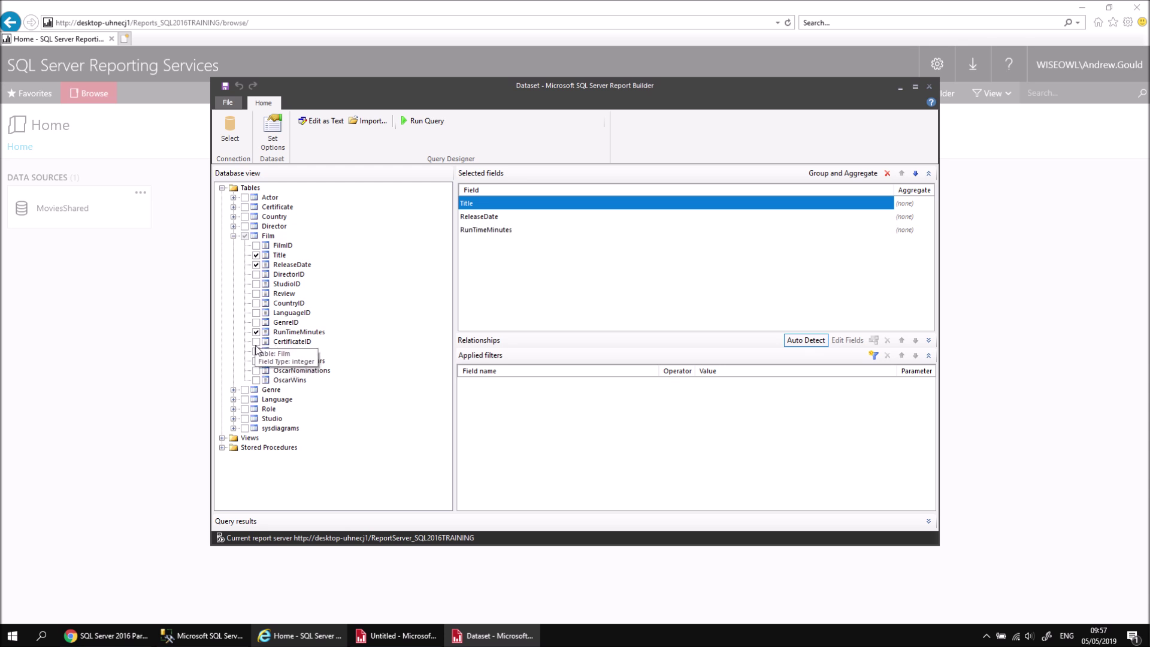
{"action": "left_click", "coordinate": [257, 352]}
{"action": "left_click", "coordinate": [256, 361]}
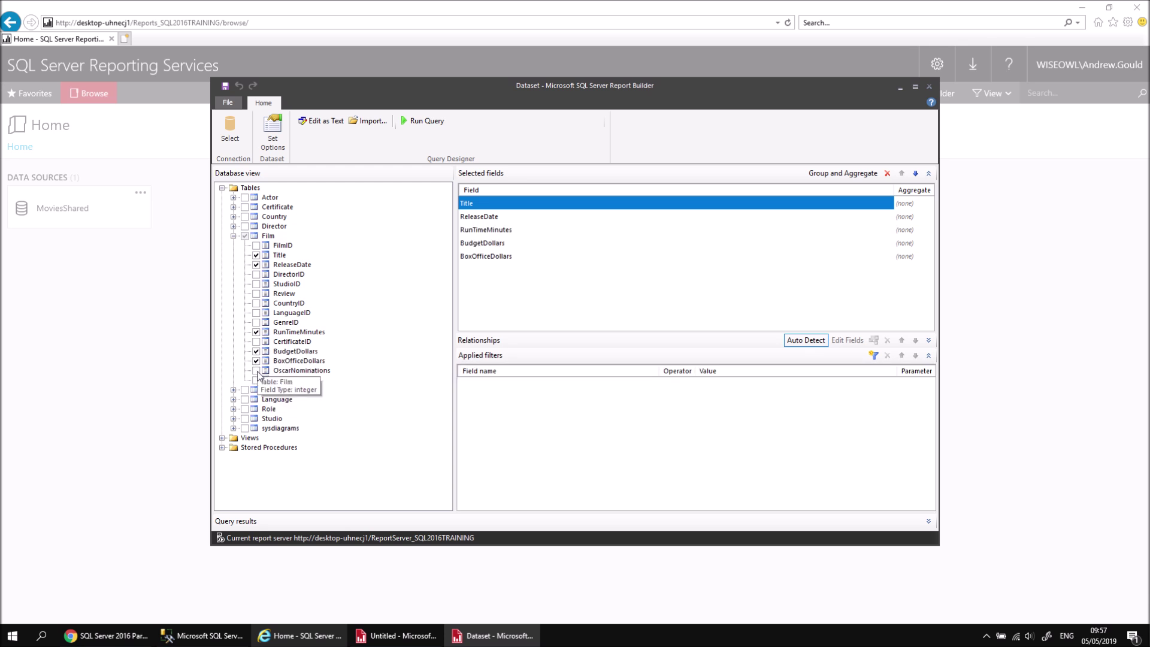
{"action": "left_click", "coordinate": [257, 370]}
{"action": "left_click", "coordinate": [257, 380]}
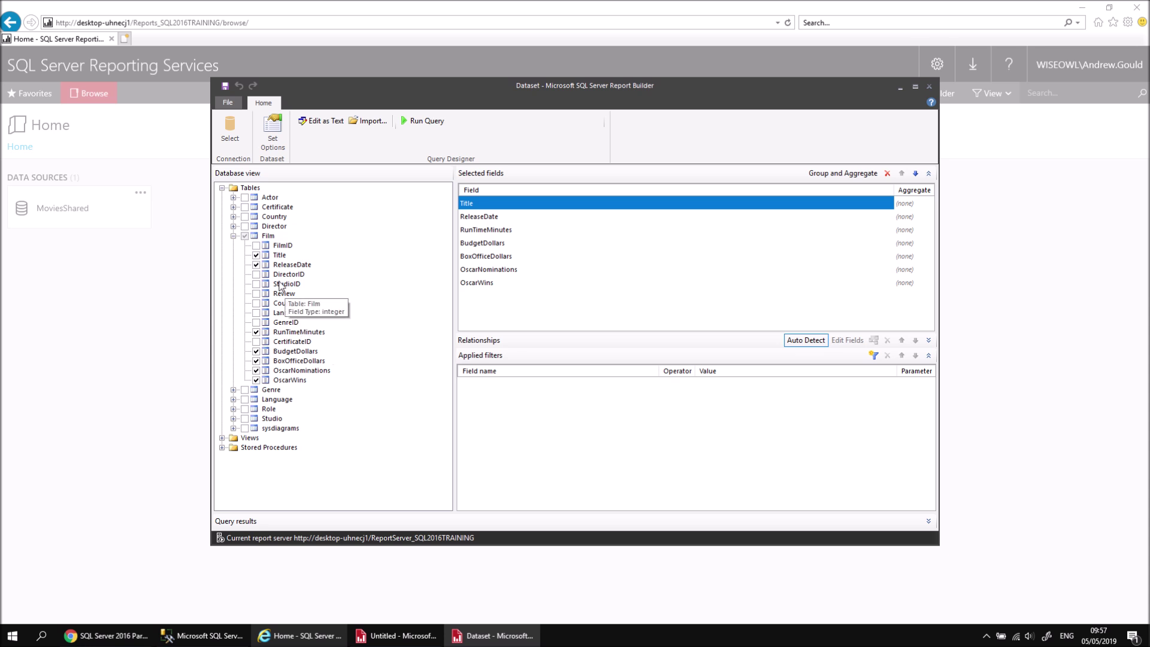
Step: Add the Genre and Studio fields from their tables to the query
{"action": "left_click", "coordinate": [234, 390]}
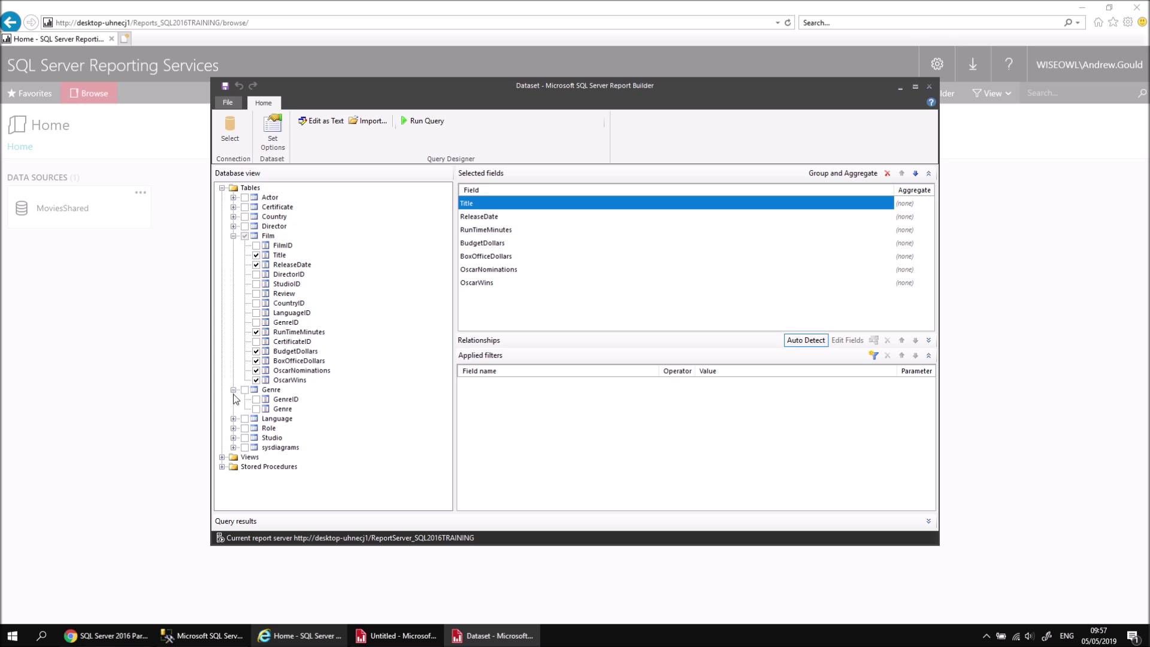
{"action": "left_click", "coordinate": [257, 410]}
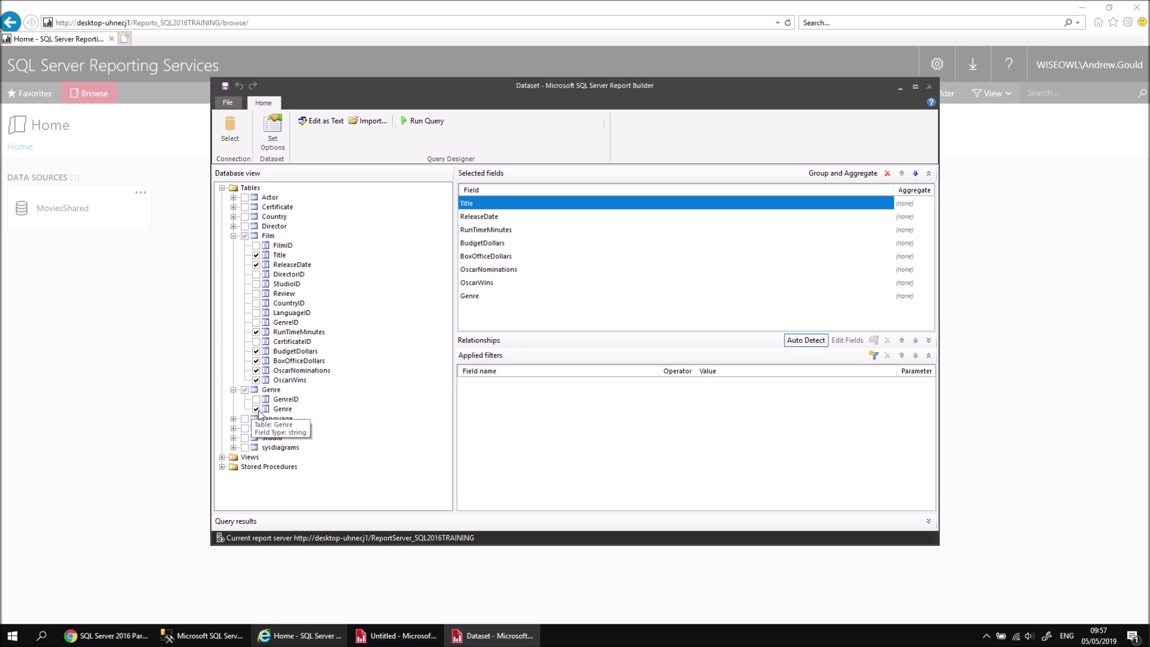
{"action": "left_click", "coordinate": [234, 438]}
{"action": "left_click", "coordinate": [256, 457]}
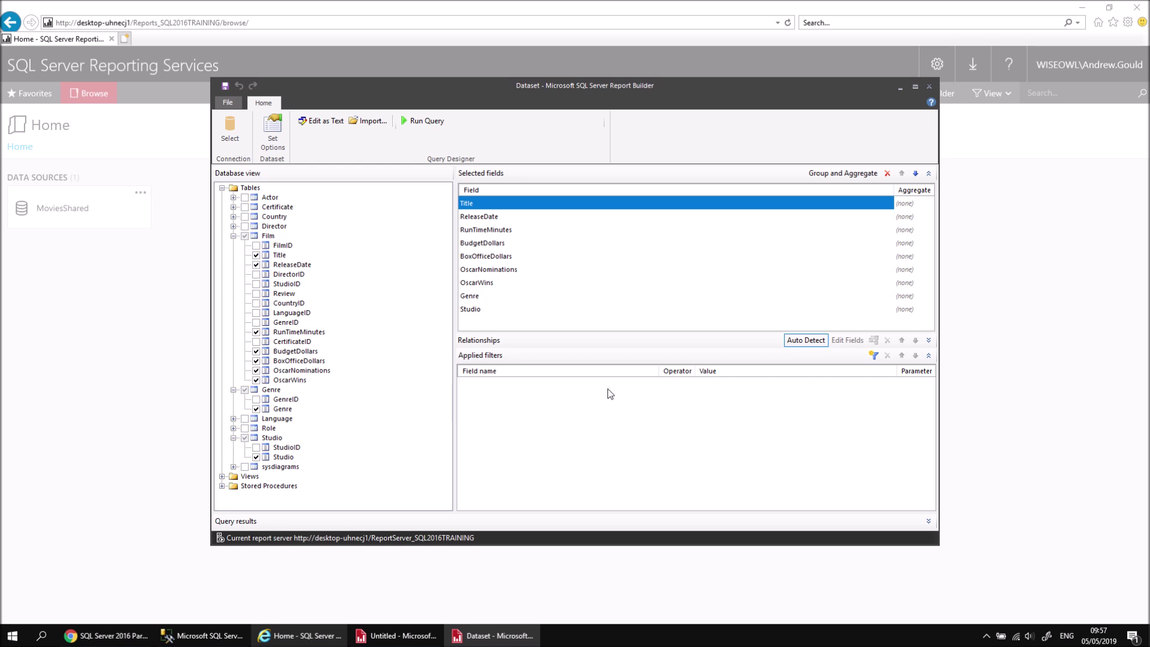
Step: Add a query filter where OscarWins is more than 0
{"action": "left_click", "coordinate": [874, 358]}
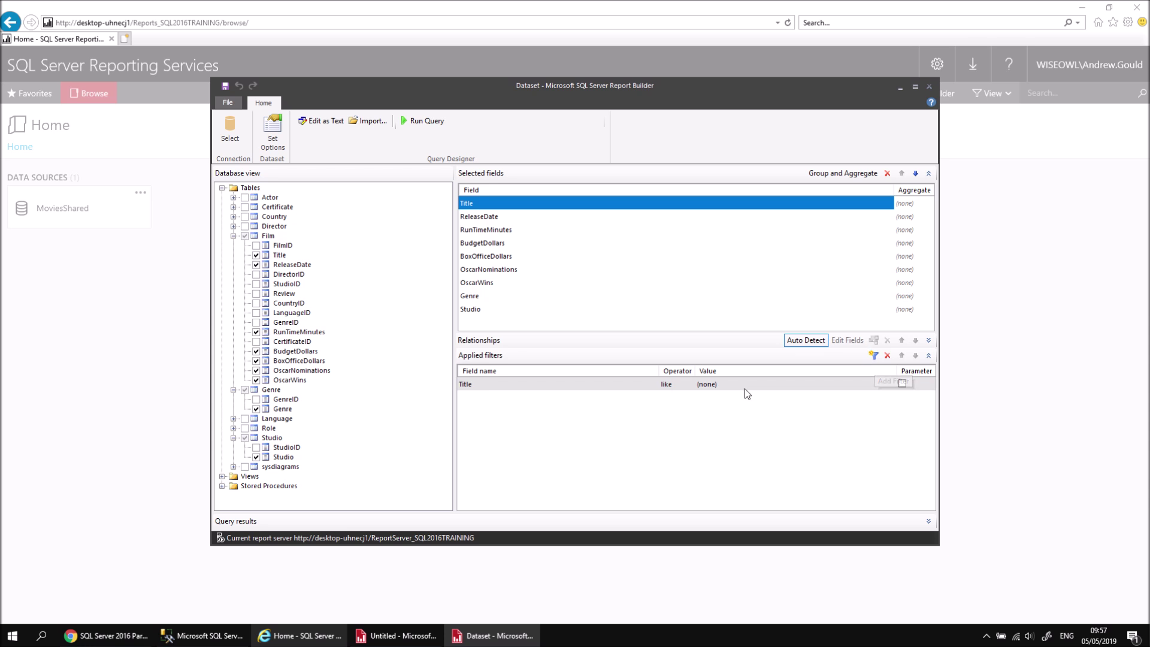
{"action": "left_click", "coordinate": [596, 386]}
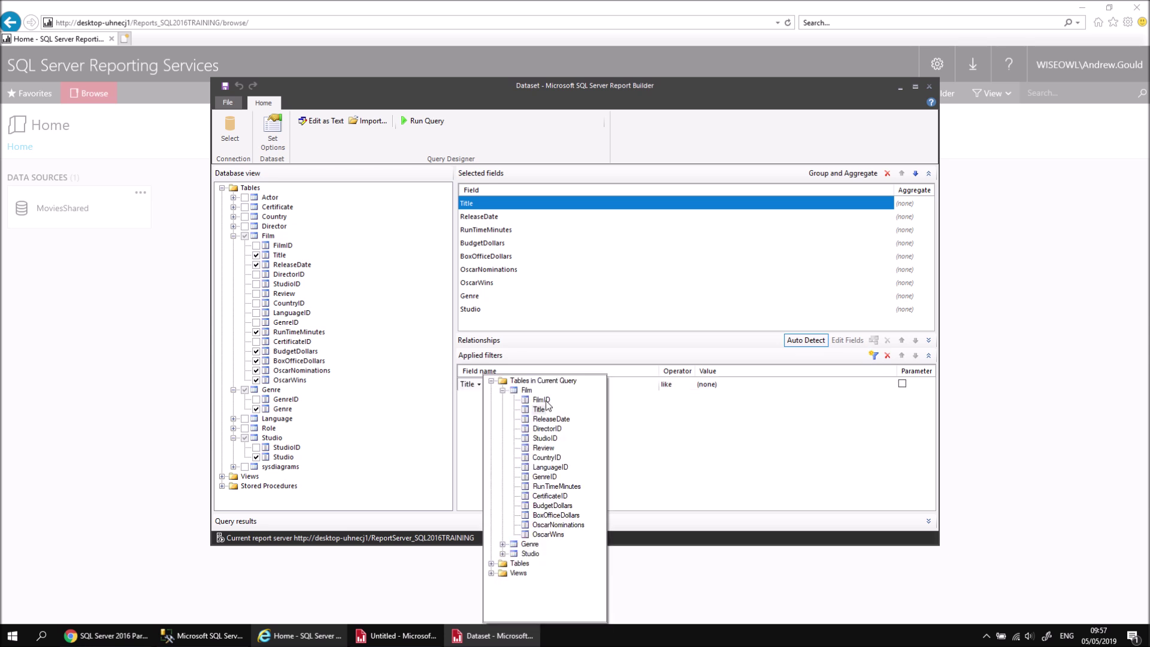
{"action": "left_click", "coordinate": [548, 534]}
{"action": "left_click", "coordinate": [680, 384]}
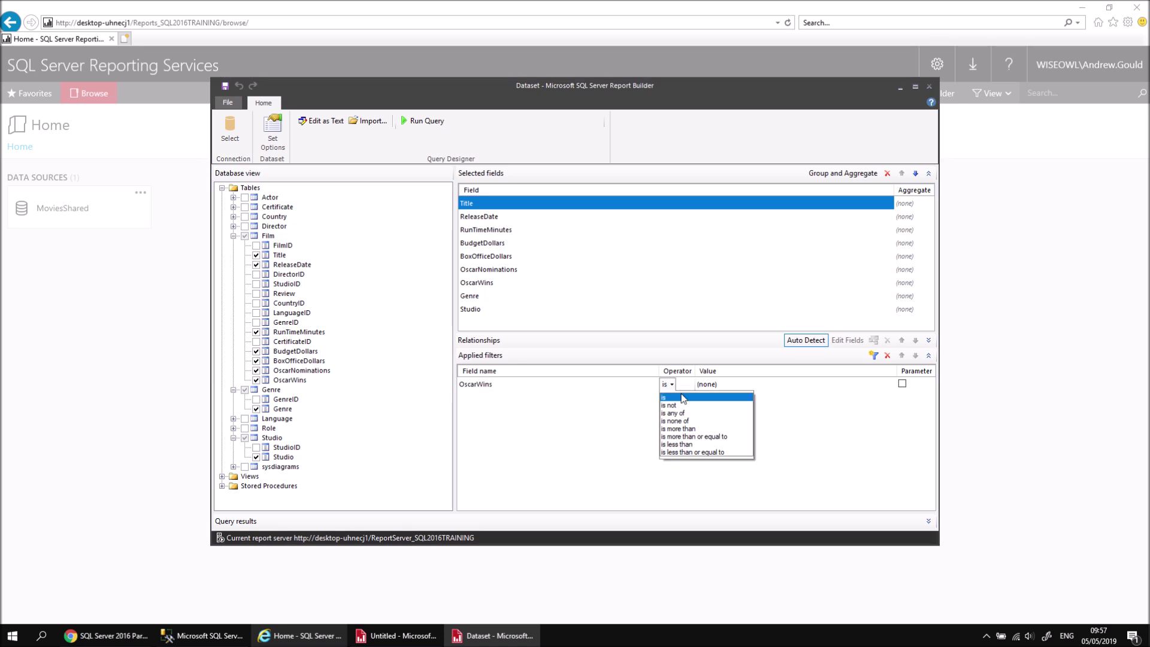
{"action": "left_click", "coordinate": [688, 429]}
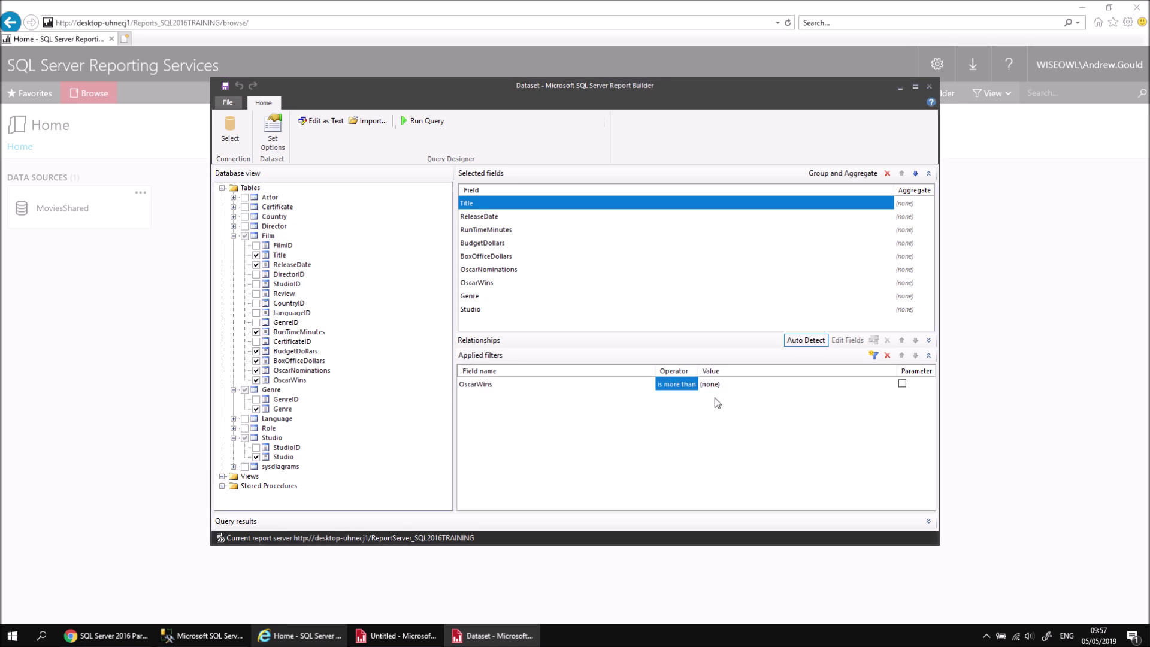
{"action": "left_click", "coordinate": [728, 386]}
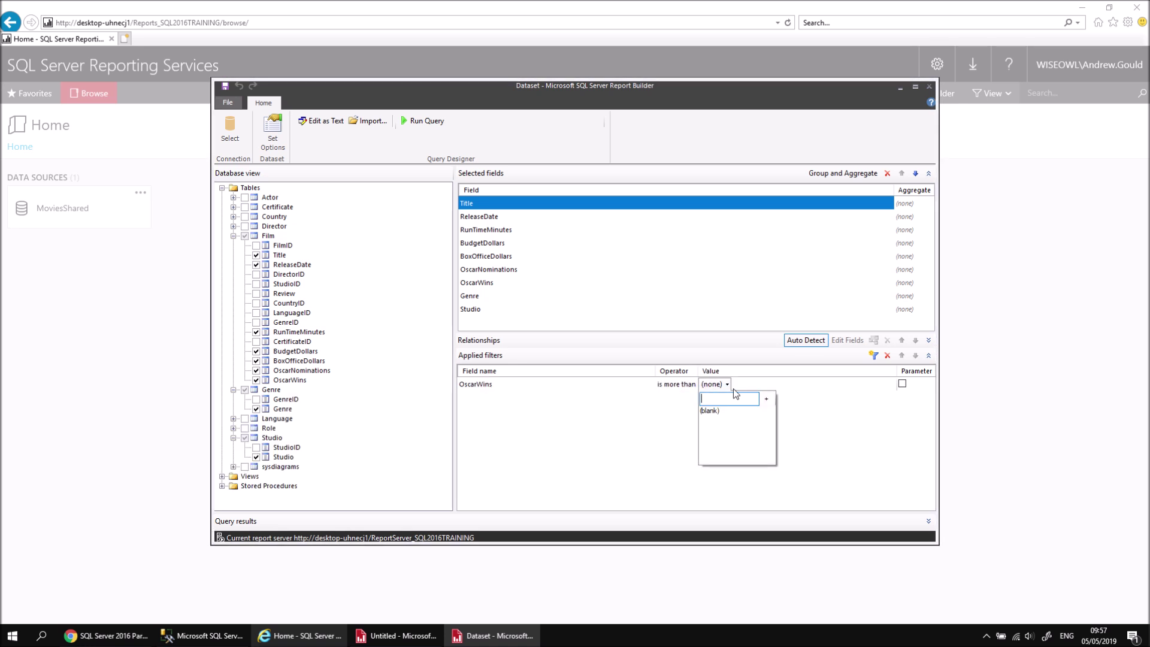
{"action": "key", "text": "Return"}
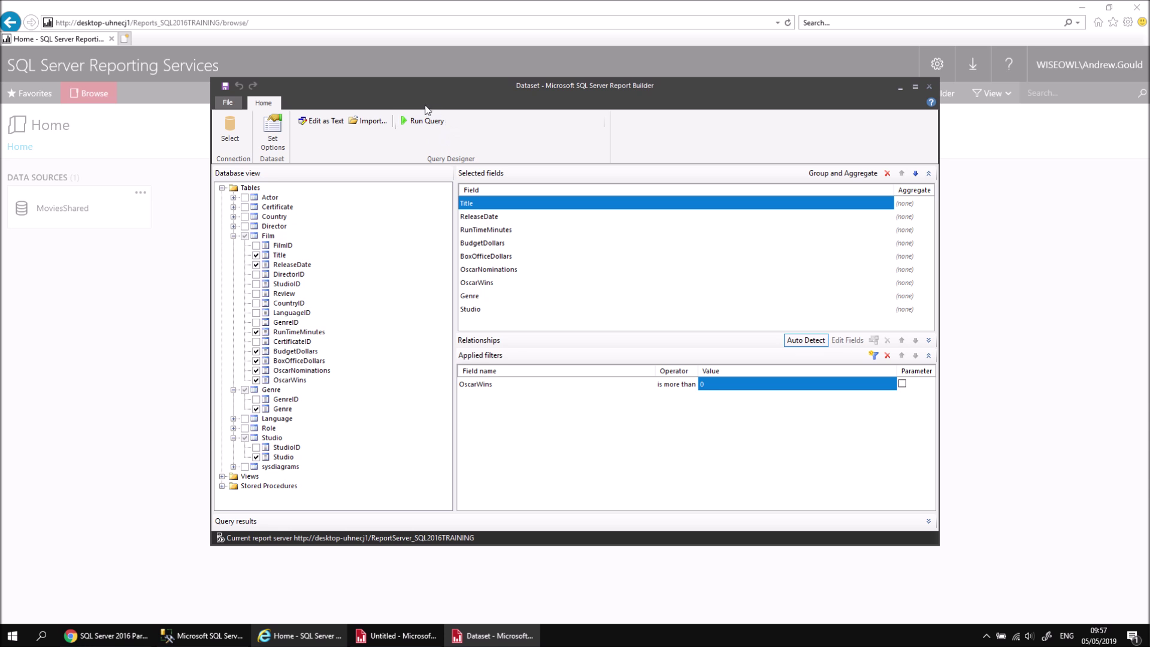
Step: Run the query to preview Oscar winners, then save the dataset as OscarWinningFilms
{"action": "left_click", "coordinate": [435, 123]}
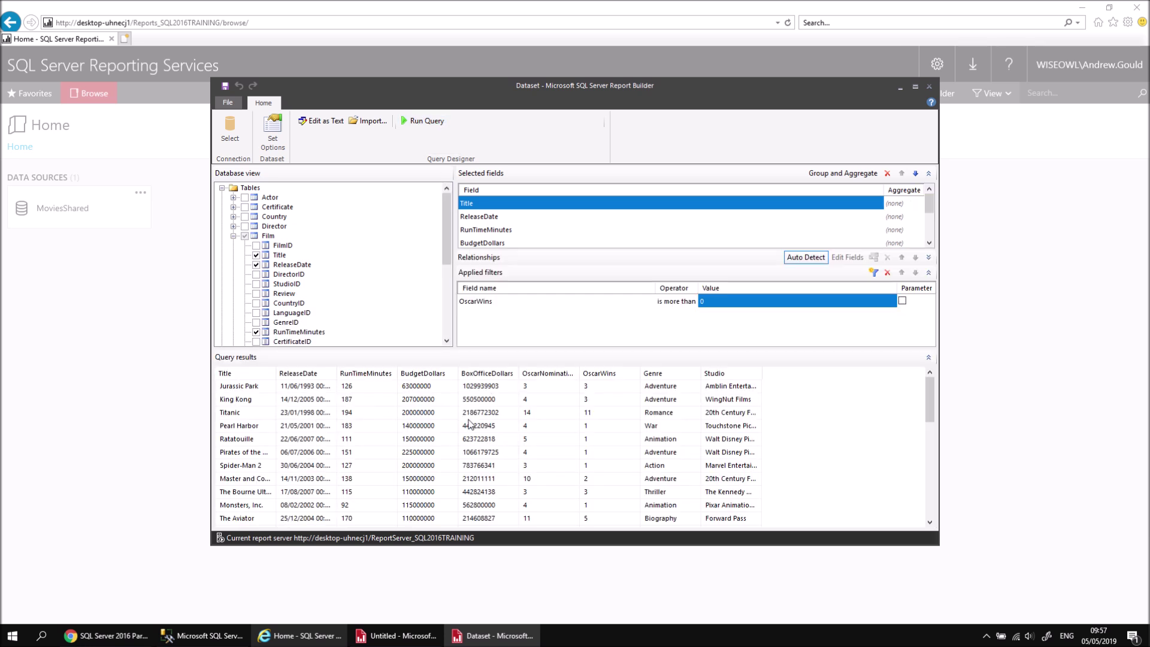
{"action": "left_click", "coordinate": [226, 88]}
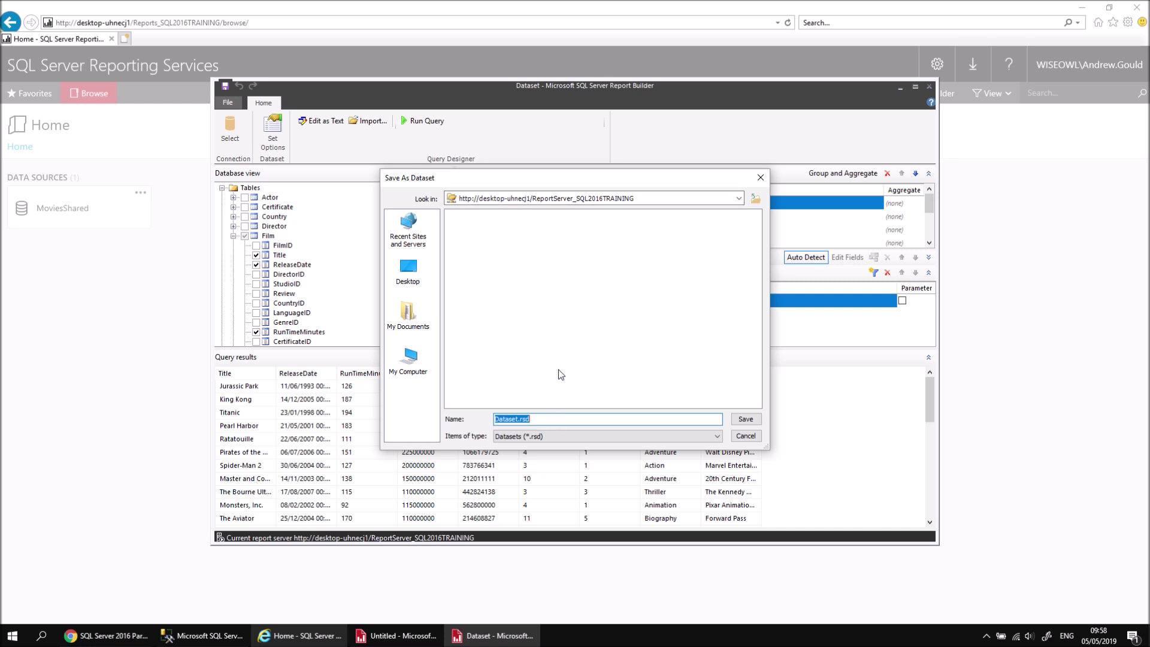
{"action": "type", "text": "OscarWinningFilms"}
{"action": "left_click", "coordinate": [746, 419]}
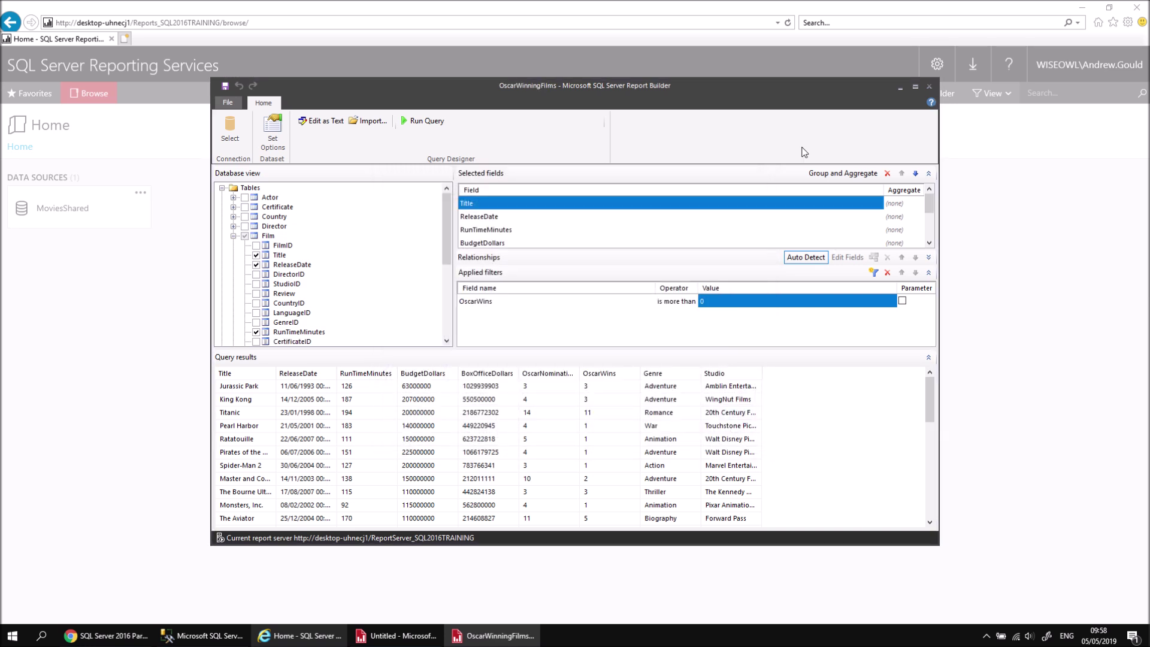
Step: Close the dataset window, refresh portal Home to show OscarWinningFilms, and return to Report Builder
{"action": "left_click", "coordinate": [930, 86]}
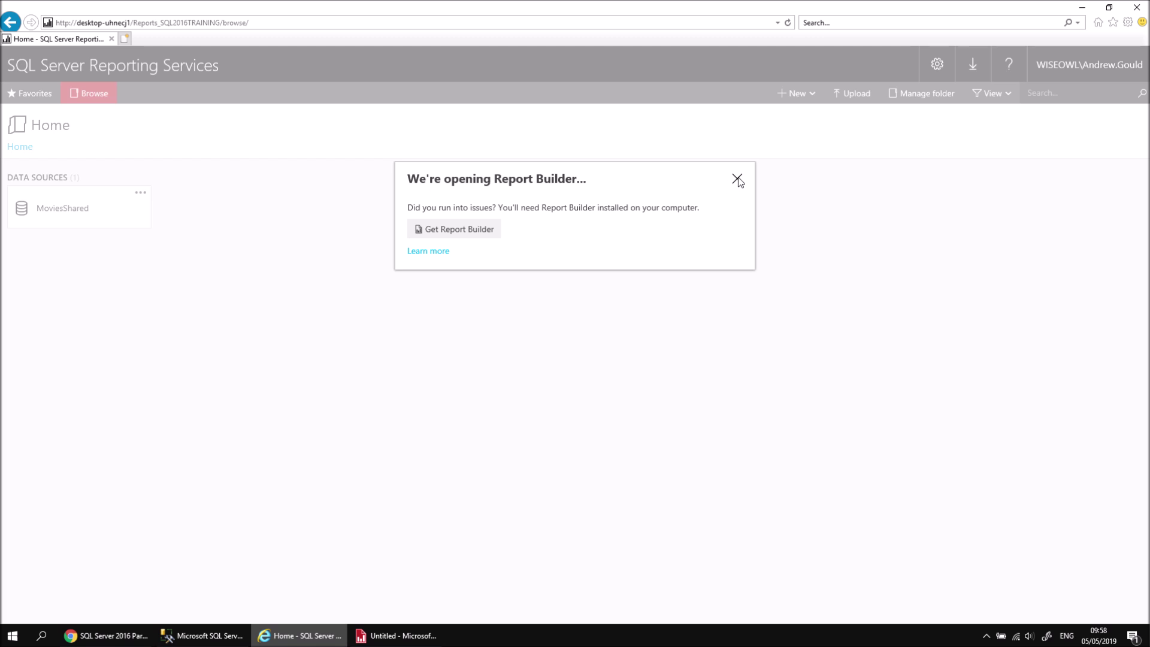
{"action": "left_click", "coordinate": [738, 179]}
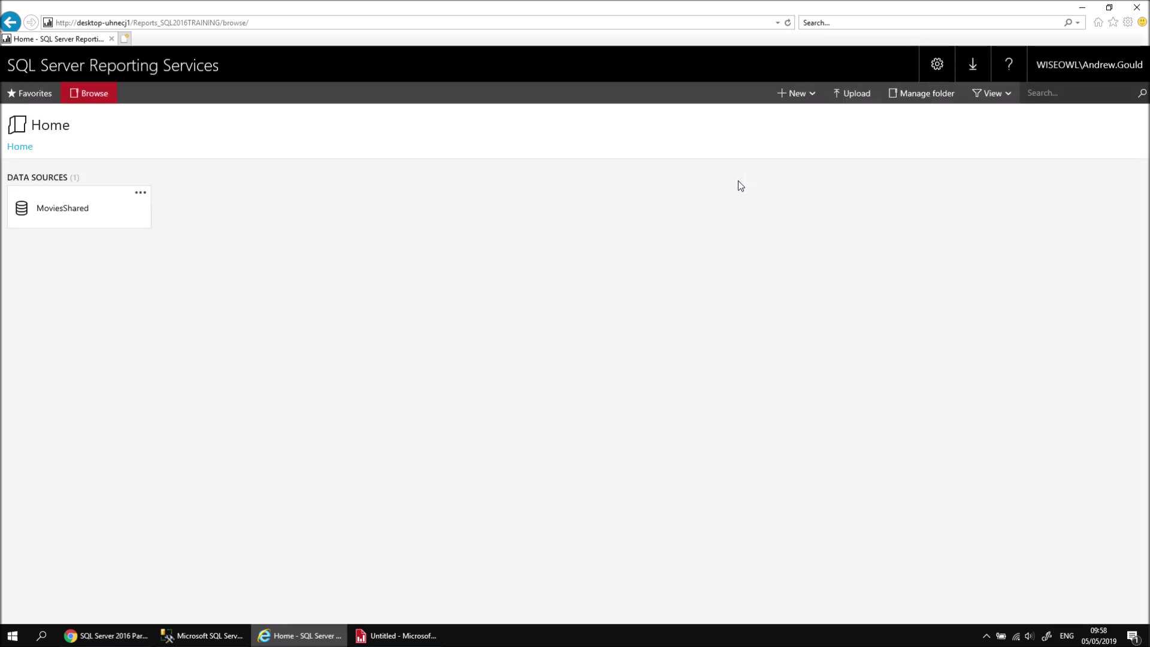
{"action": "left_click", "coordinate": [788, 22]}
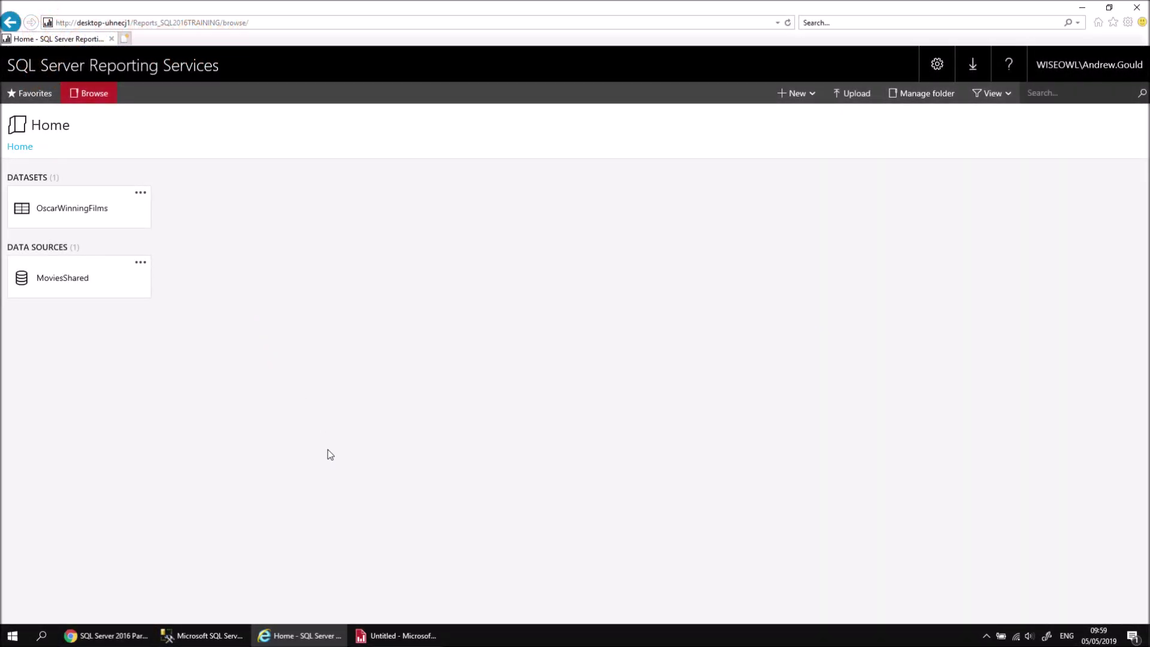
{"action": "mouse_move", "coordinate": [407, 643]}
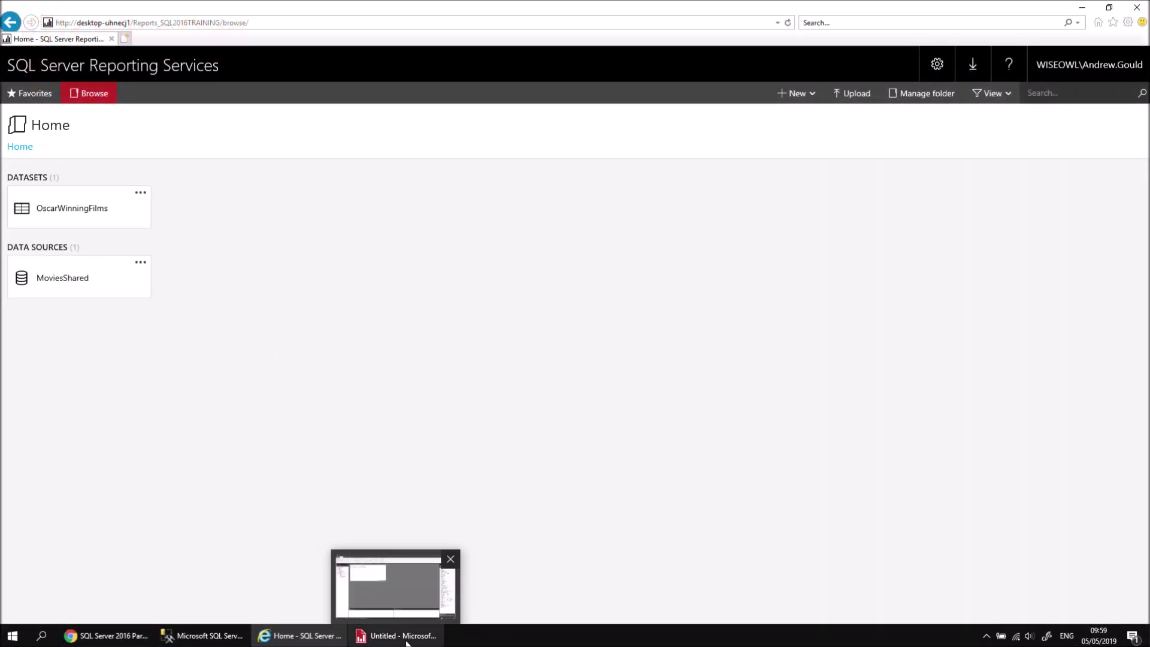
{"action": "left_click", "coordinate": [407, 643]}
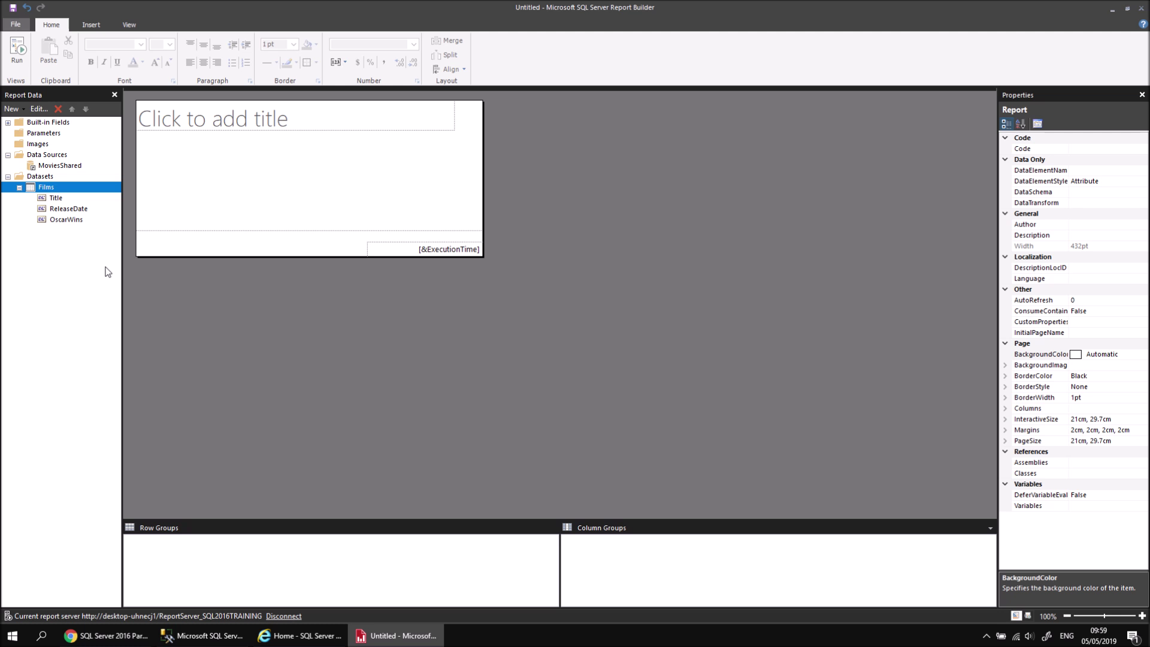
Step: Start a new Blank Report without saving changes to the untitled report
{"action": "left_click", "coordinate": [15, 25]}
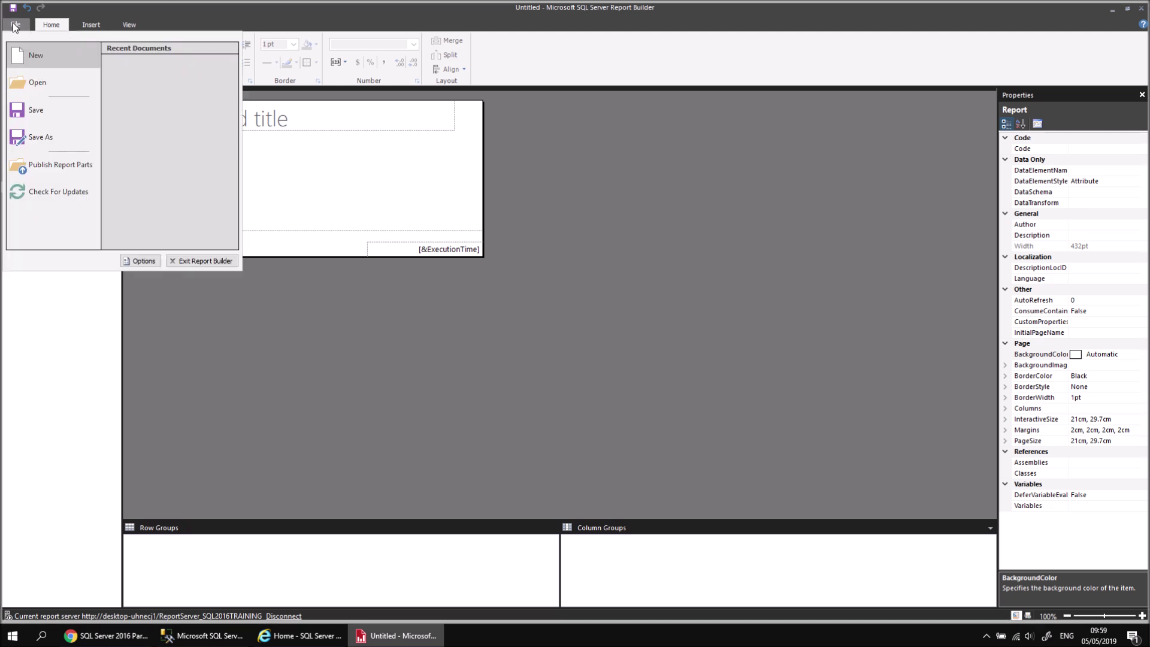
{"action": "left_click", "coordinate": [34, 54]}
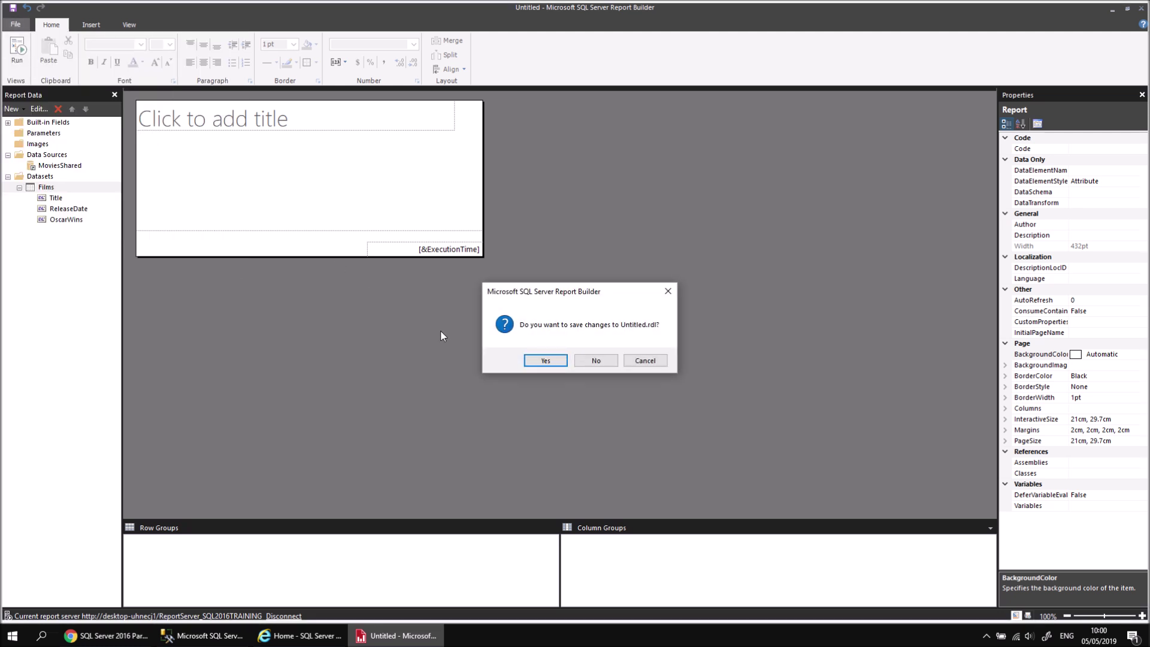
{"action": "left_click", "coordinate": [597, 361]}
{"action": "left_click", "coordinate": [557, 324]}
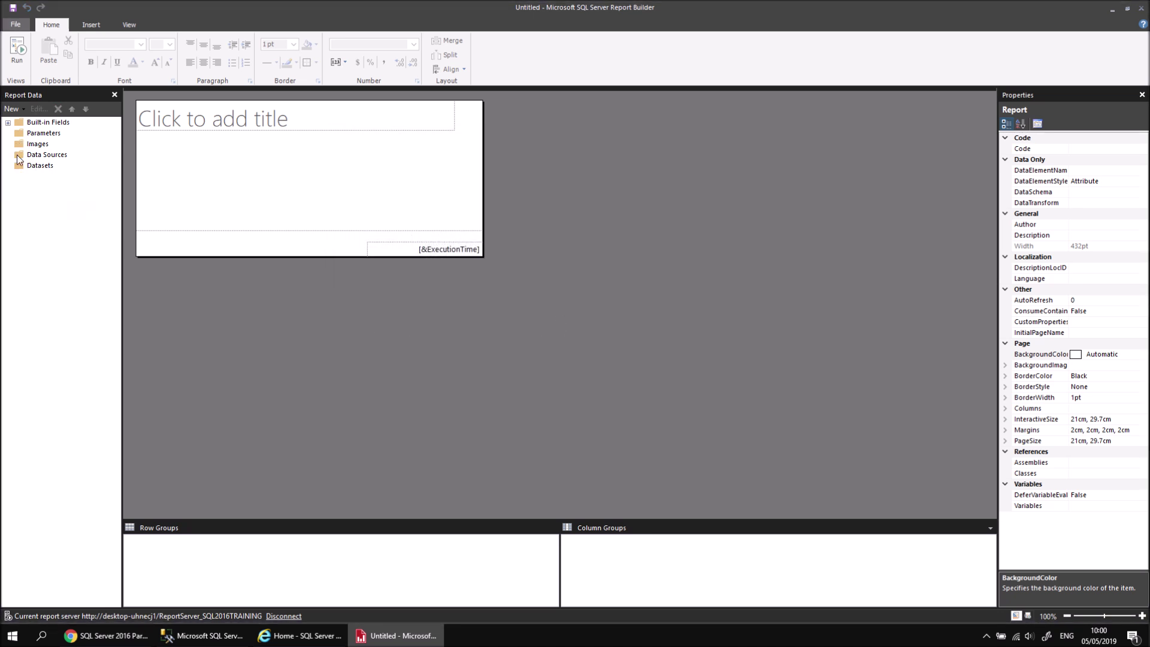
Step: Add a dataset named OscarWinners that uses the shared OscarWinningFilms dataset
{"action": "right_click", "coordinate": [50, 169]}
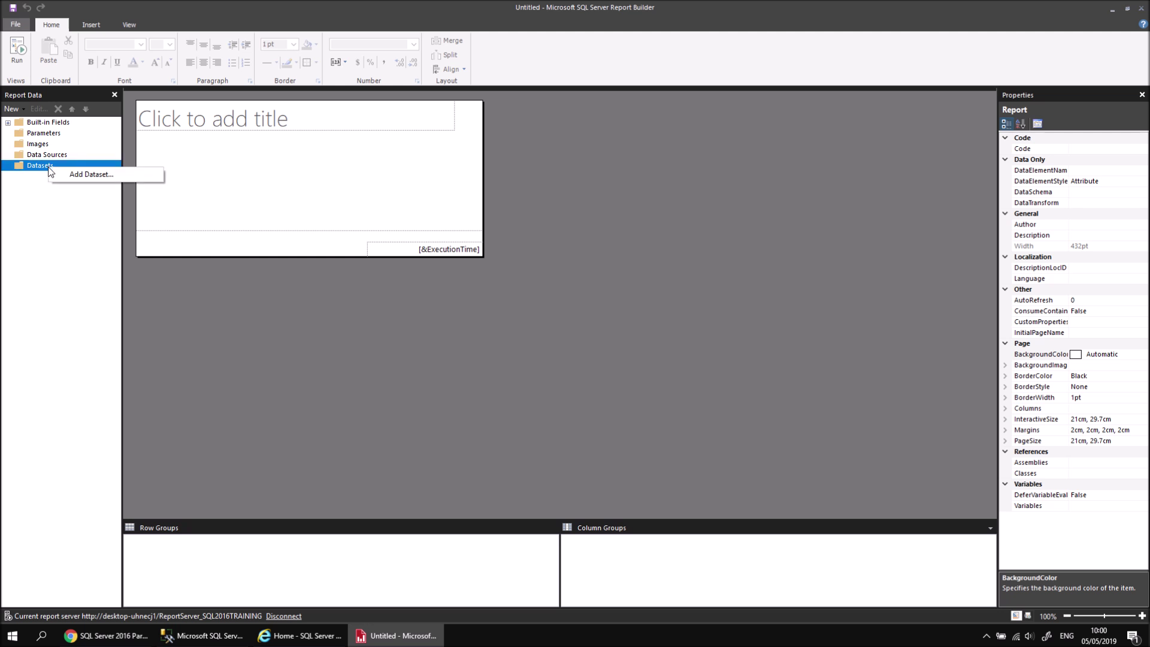
{"action": "left_click", "coordinate": [99, 178]}
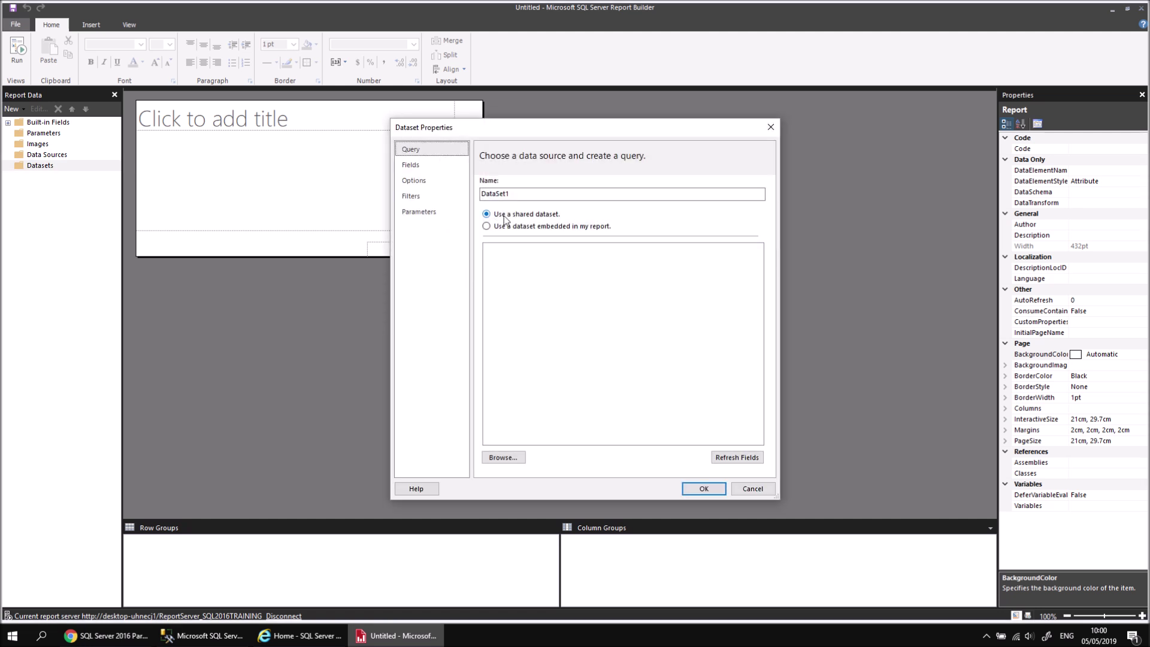
{"action": "double_click", "coordinate": [514, 195]}
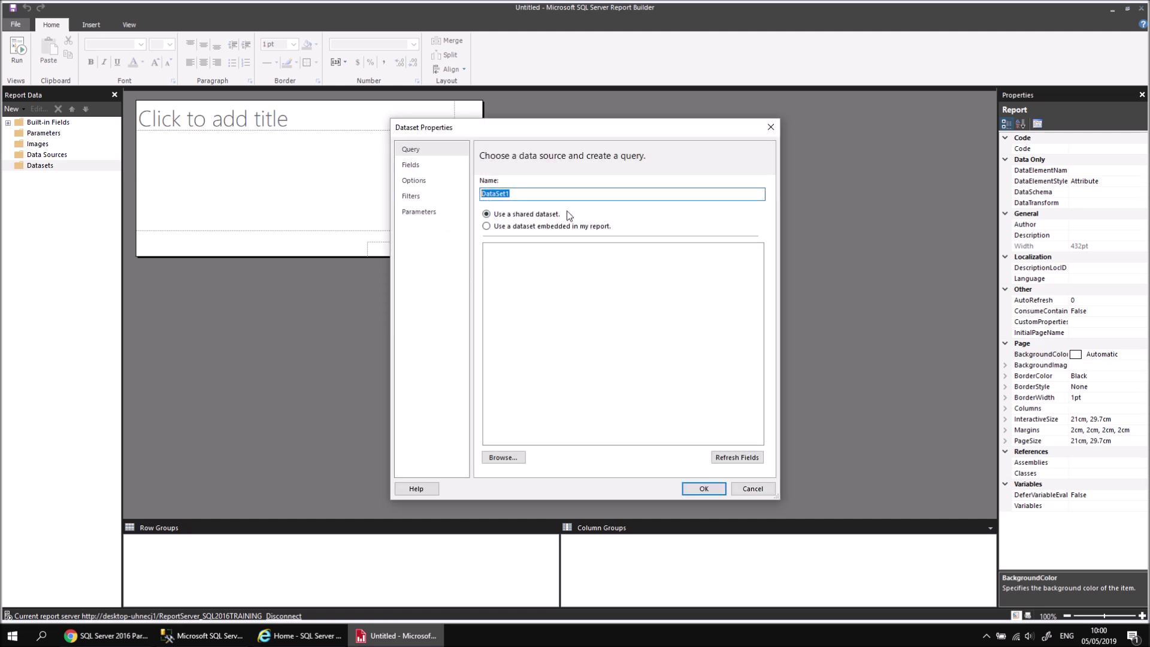
{"action": "type", "text": "OscarWinner"}
{"action": "left_click", "coordinate": [518, 458]}
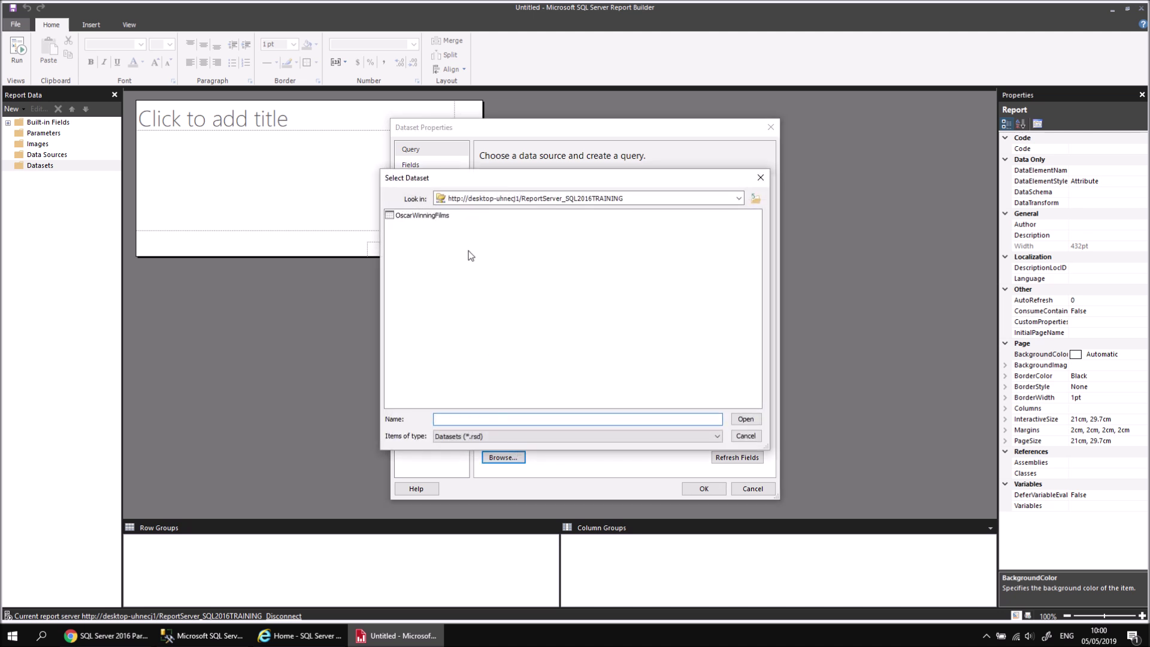
{"action": "left_click", "coordinate": [422, 217]}
{"action": "left_click", "coordinate": [743, 419]}
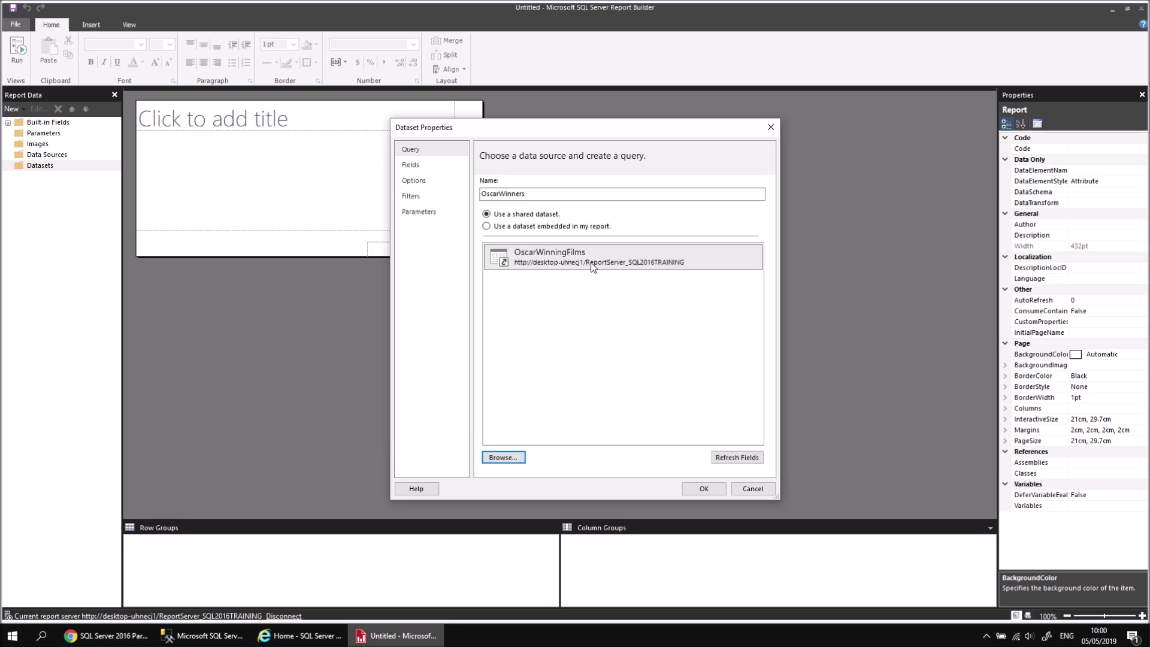
{"action": "left_click", "coordinate": [696, 489]}
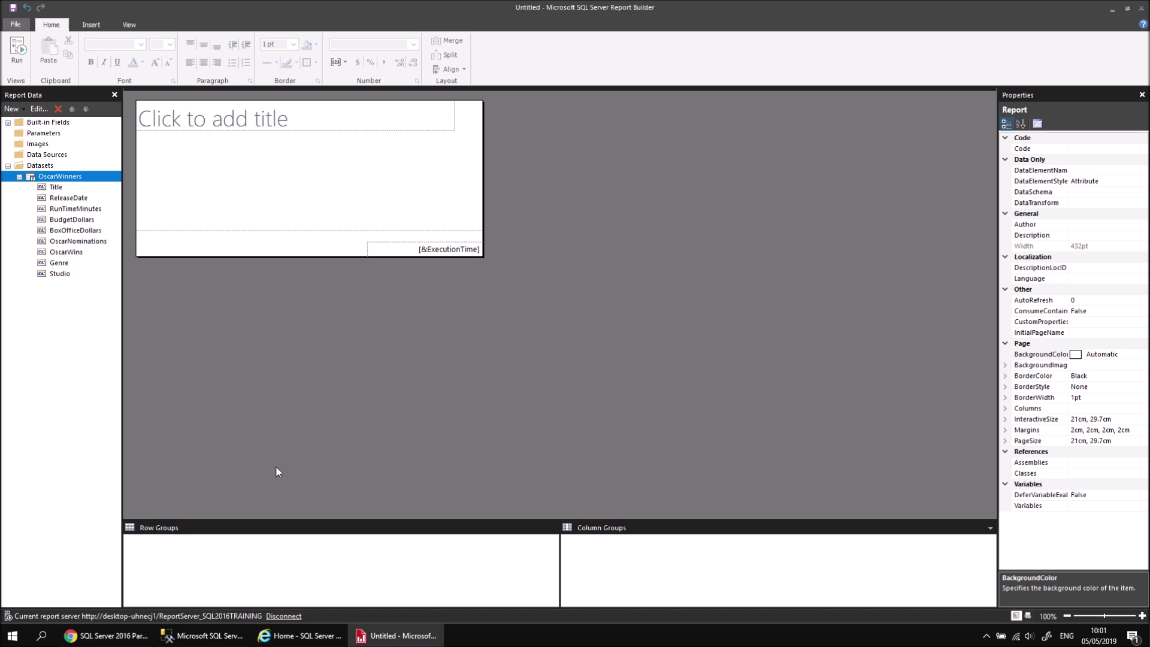
Step: From the web portal, open the shared OscarWinningFilms dataset for editing in Report Builder
{"action": "left_click", "coordinate": [300, 640]}
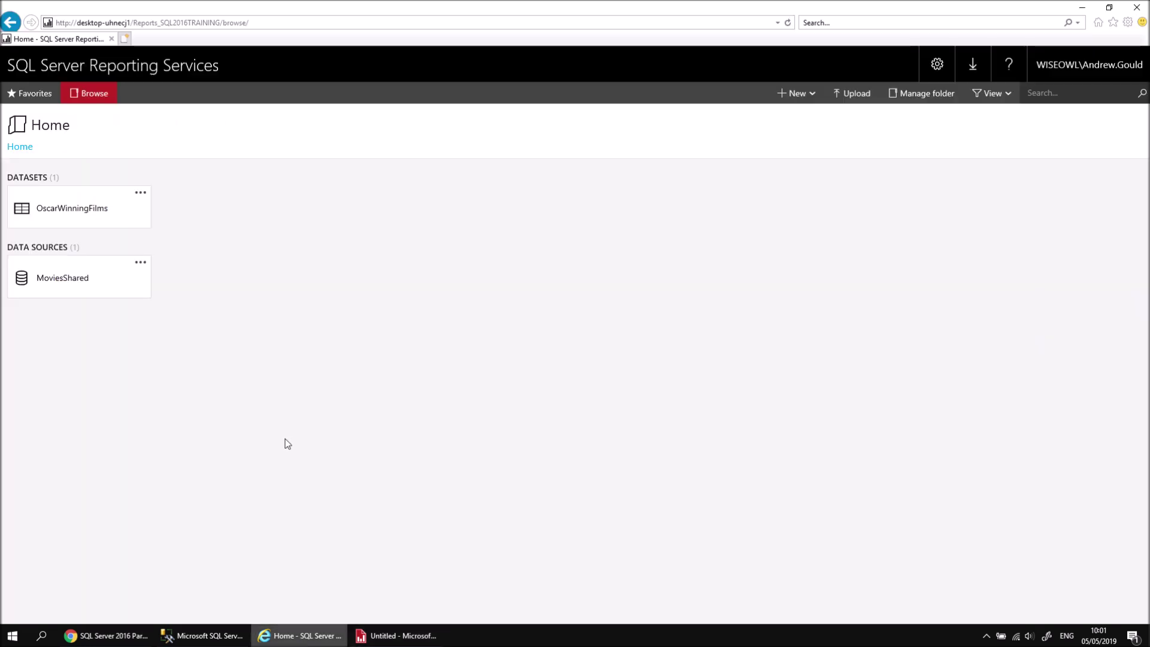
{"action": "left_click", "coordinate": [140, 194]}
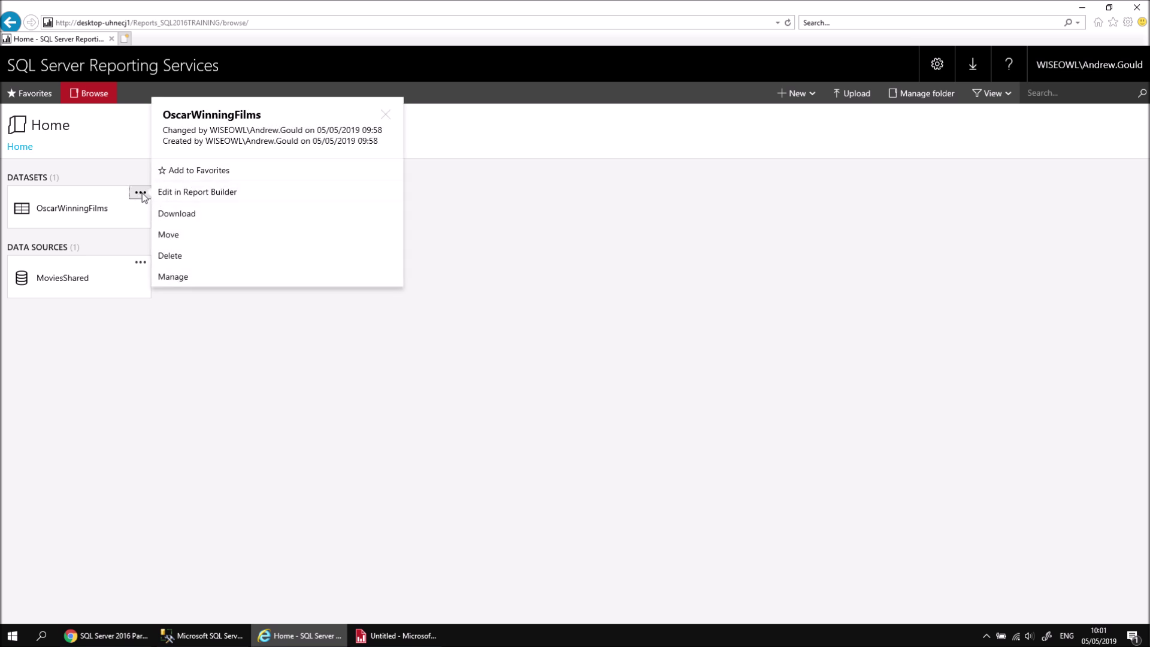
{"action": "left_click", "coordinate": [241, 193]}
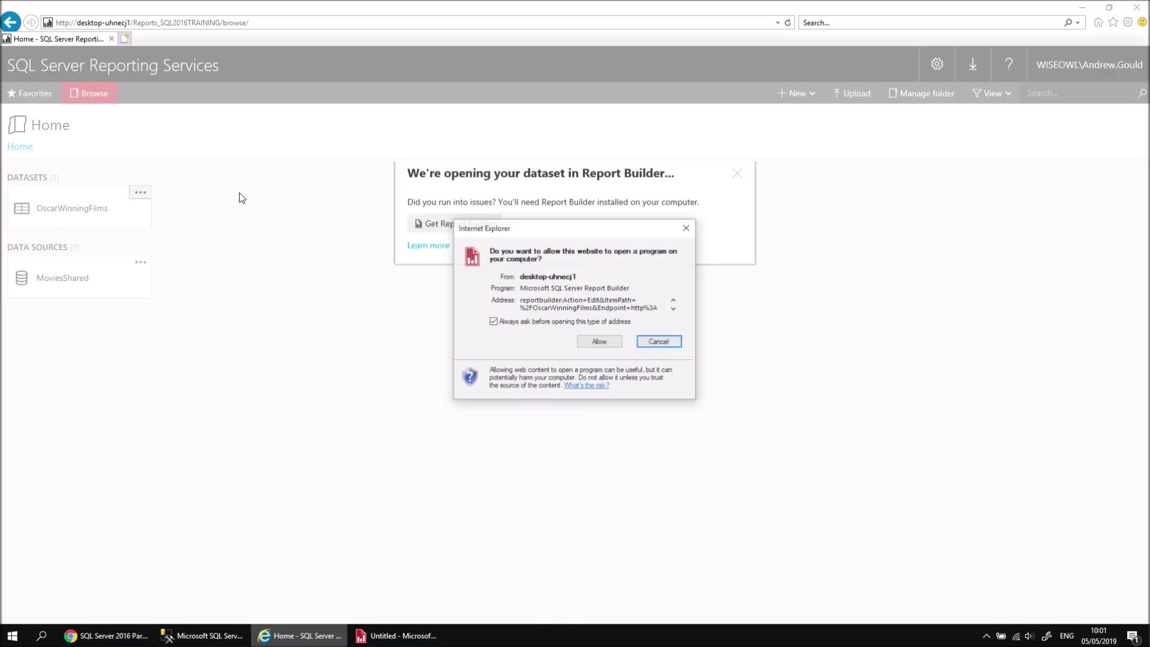
{"action": "left_click", "coordinate": [601, 343]}
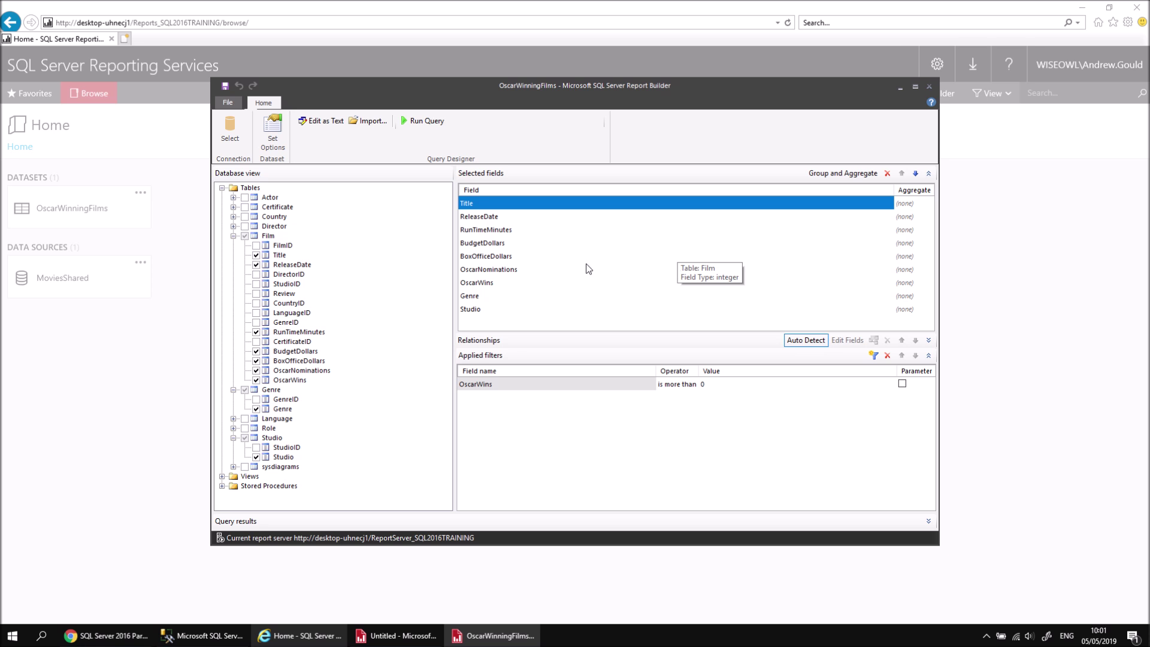
Step: Add the Certificate field and Director FullName to the query, then close the editor and dismiss the notice
{"action": "left_click", "coordinate": [233, 207]}
{"action": "left_click", "coordinate": [256, 226]}
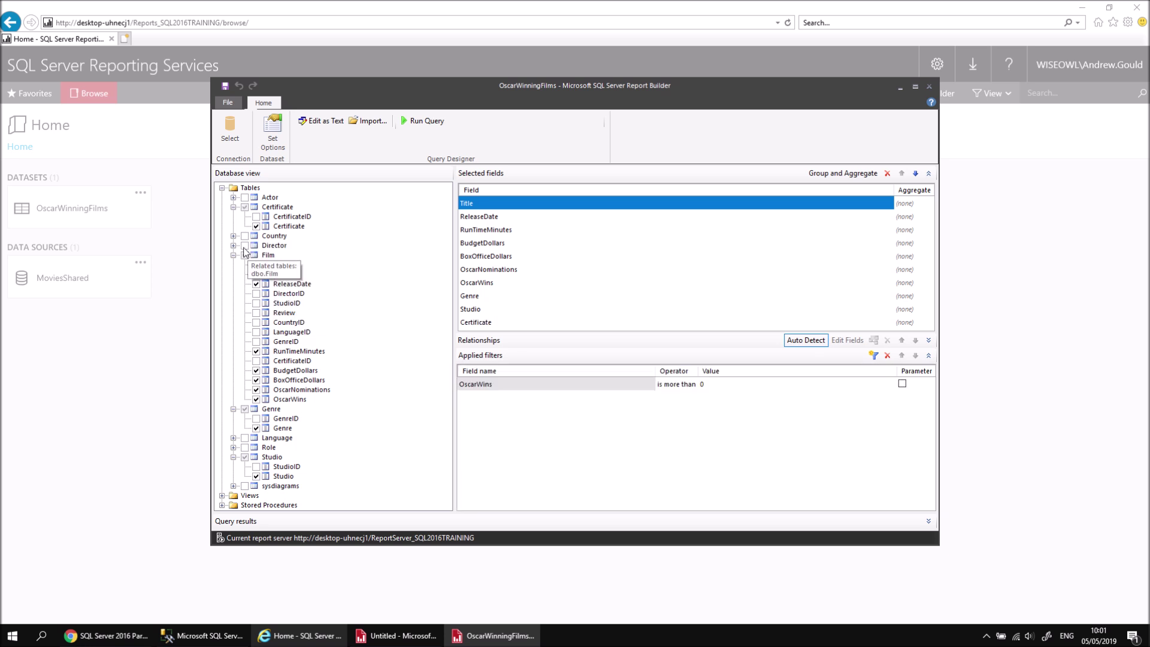
{"action": "left_click", "coordinate": [233, 245]}
{"action": "left_click", "coordinate": [256, 284]}
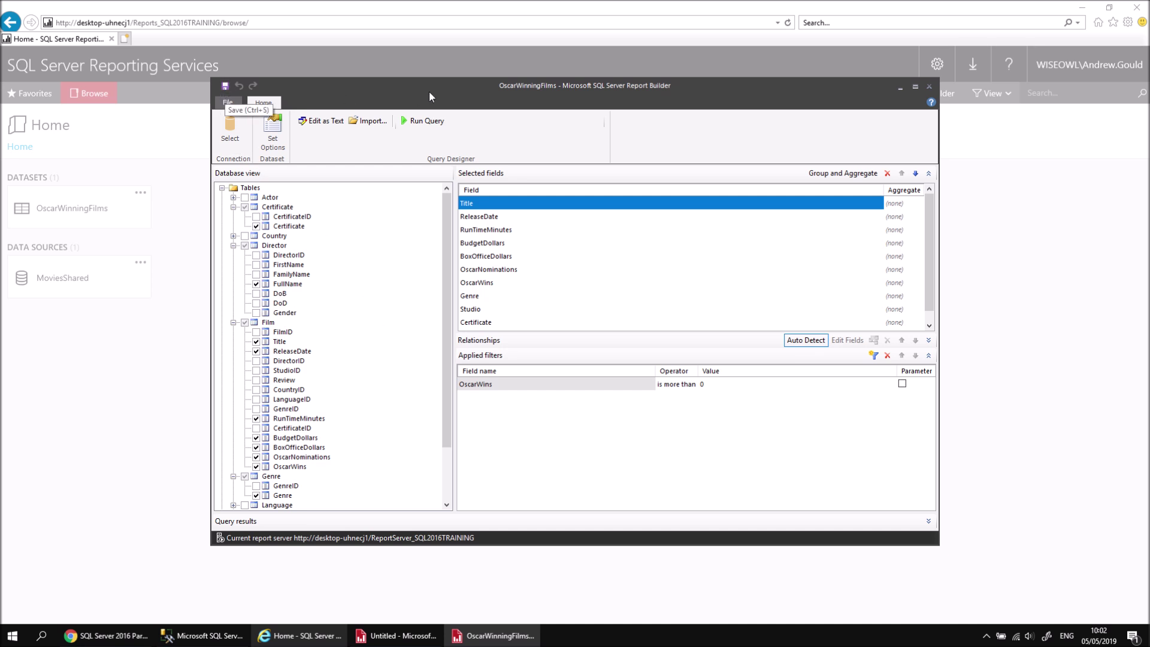
{"action": "left_click", "coordinate": [929, 86]}
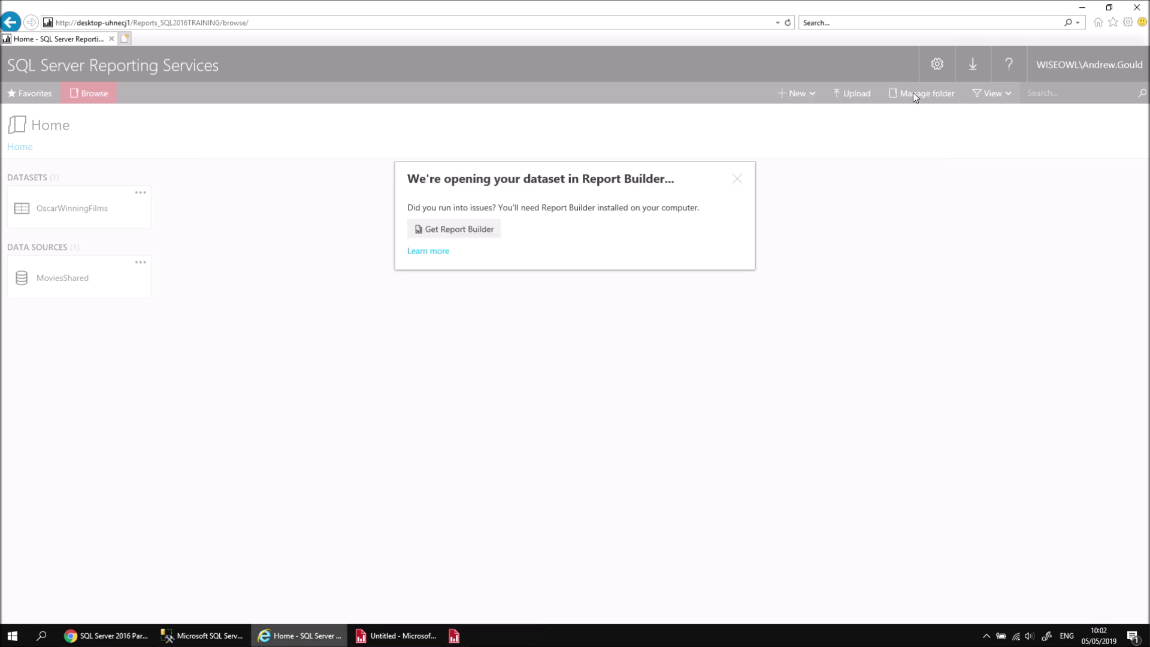
{"action": "left_click", "coordinate": [737, 180]}
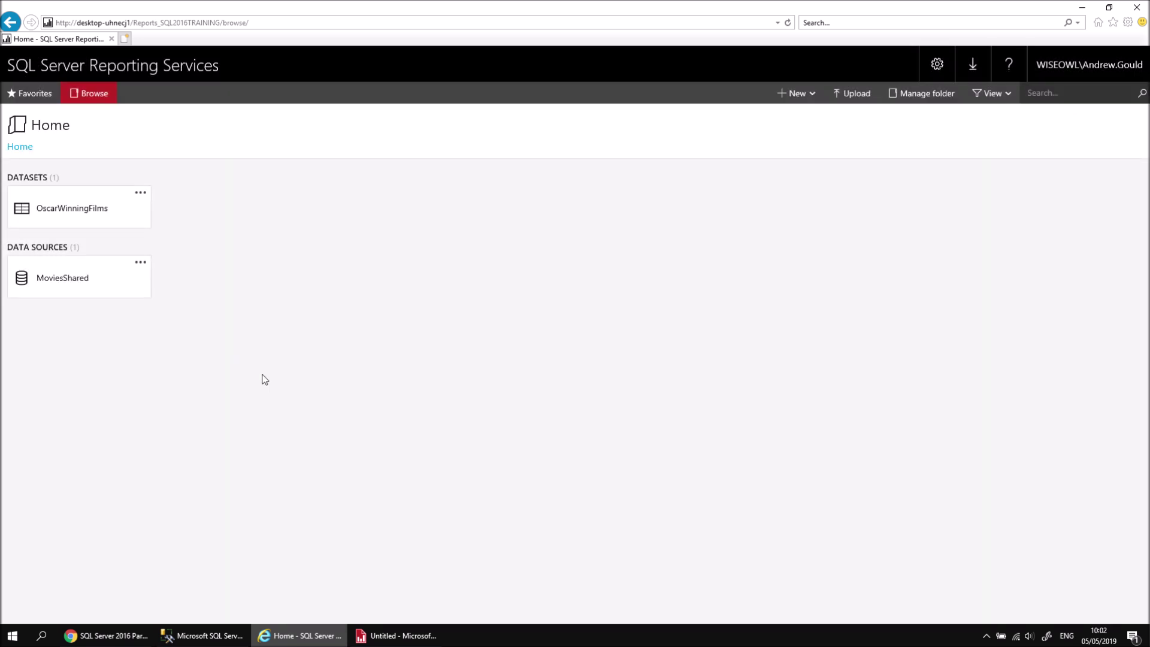
Step: Refresh the OscarWinners fields to pick up Certificate and FullName, then show the Report Builder 2016 playlist
{"action": "left_click", "coordinate": [389, 643]}
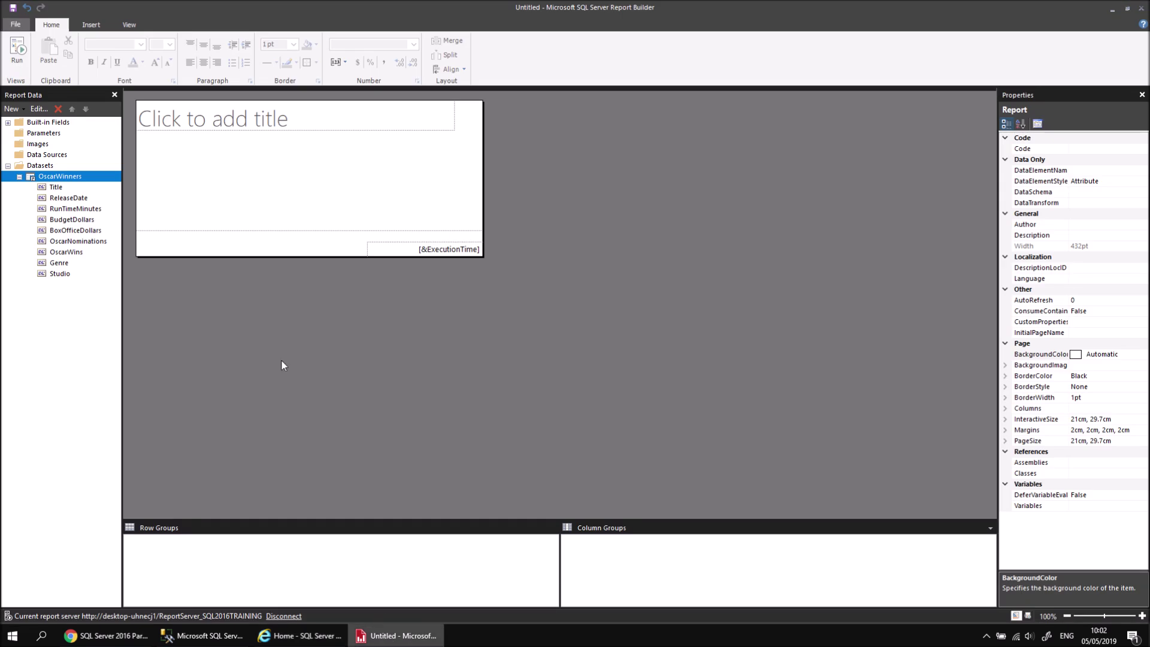
{"action": "right_click", "coordinate": [86, 181]}
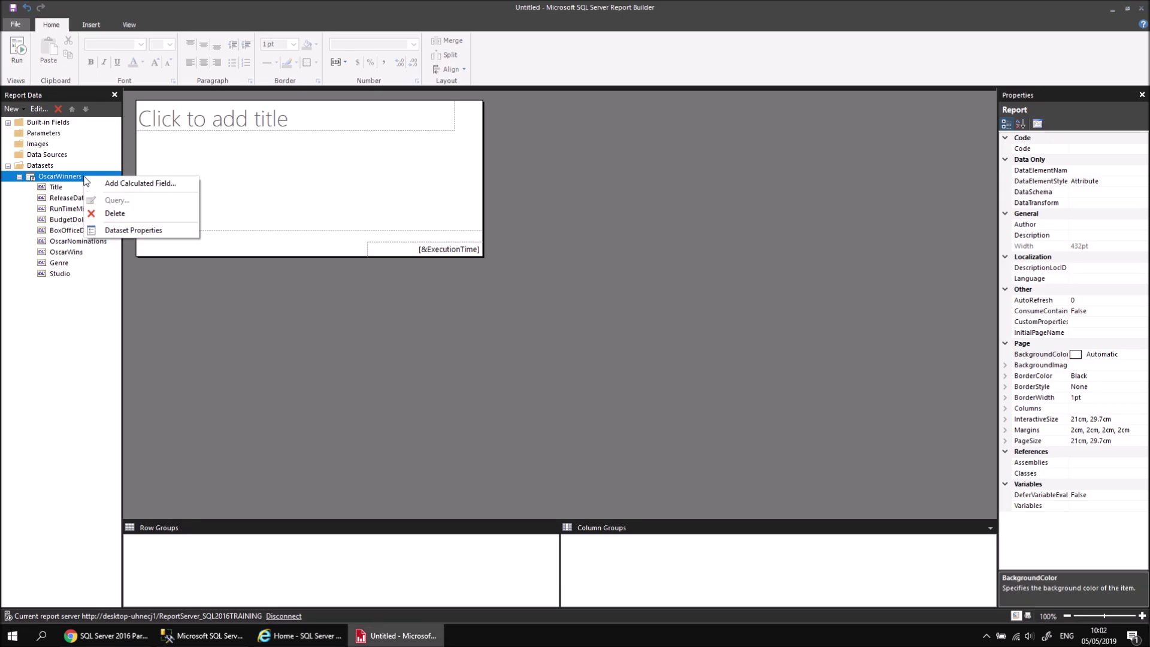
{"action": "left_click", "coordinate": [160, 233]}
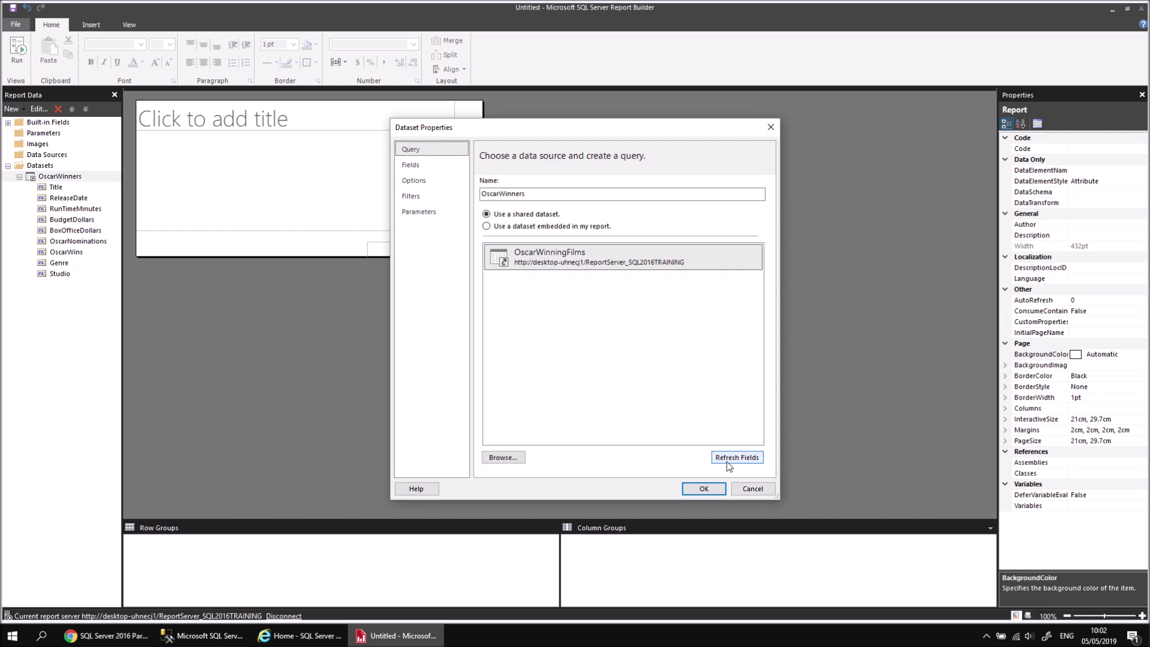
{"action": "left_click", "coordinate": [731, 459]}
{"action": "left_click", "coordinate": [705, 490]}
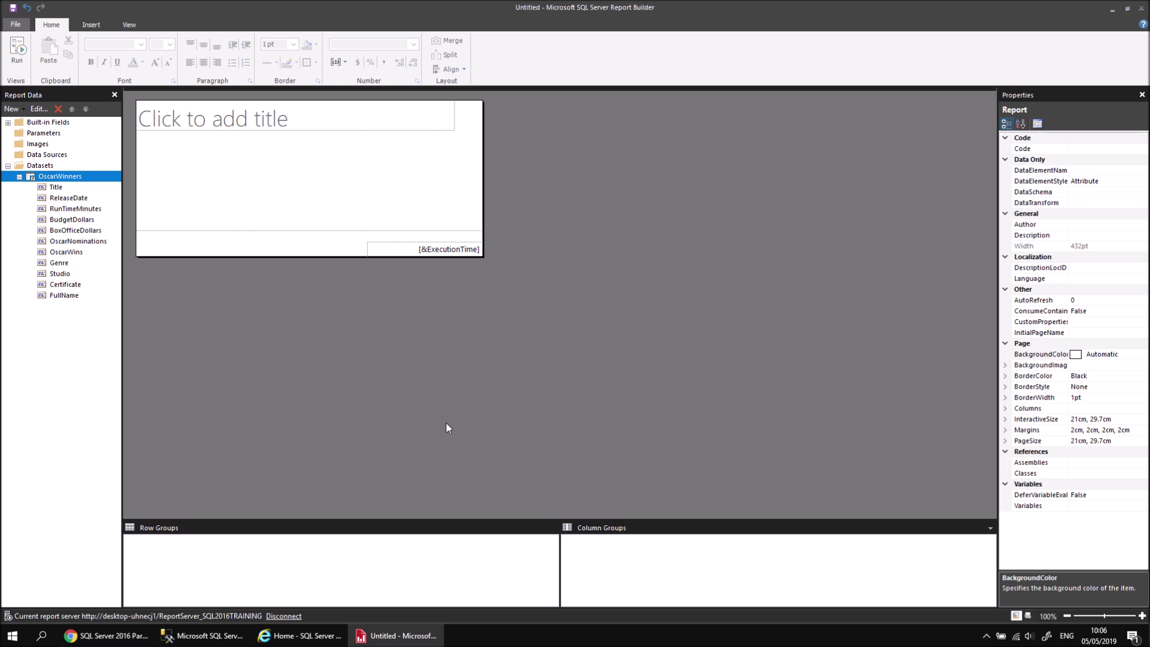
{"action": "left_click", "coordinate": [107, 635]}
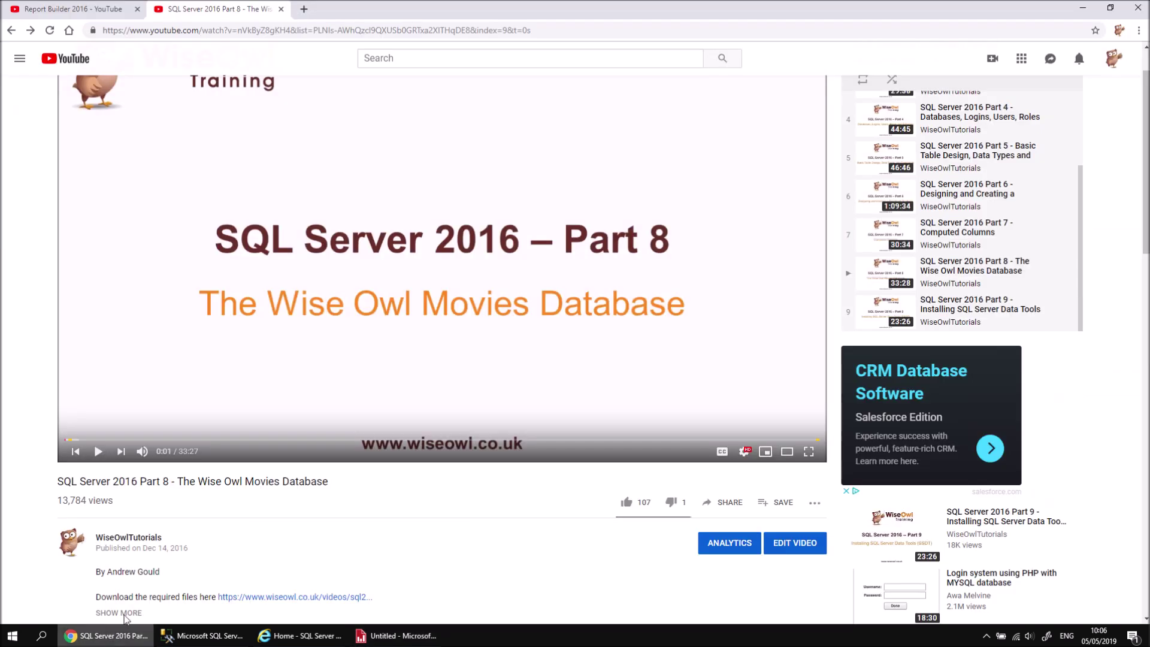
{"action": "left_click", "coordinate": [69, 9]}
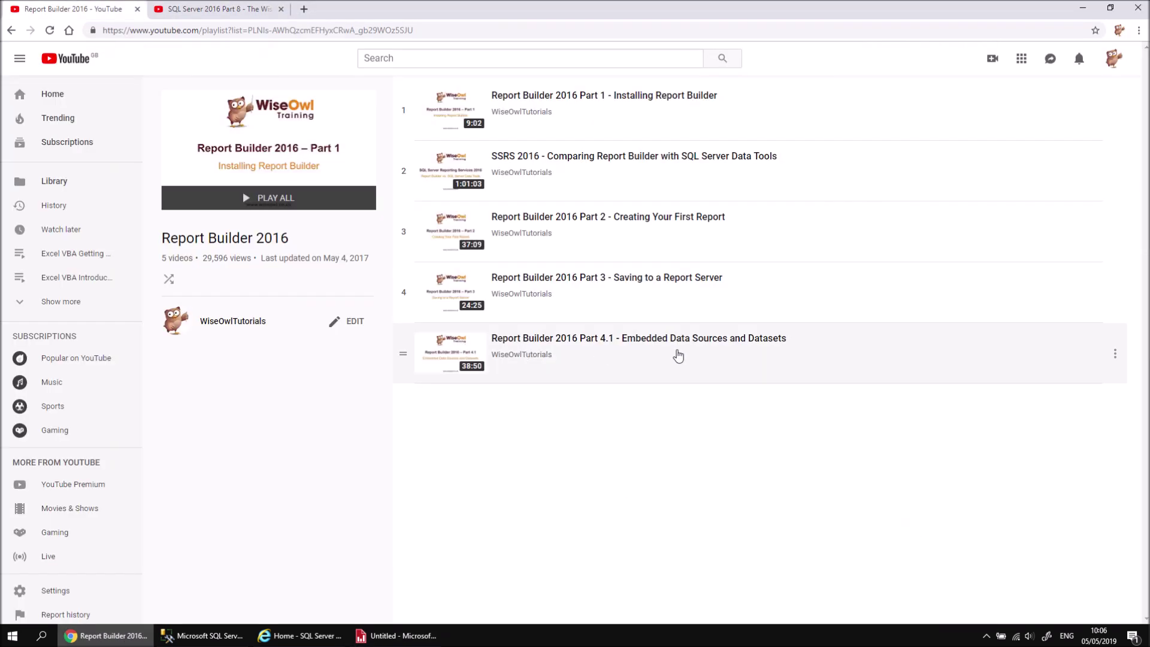